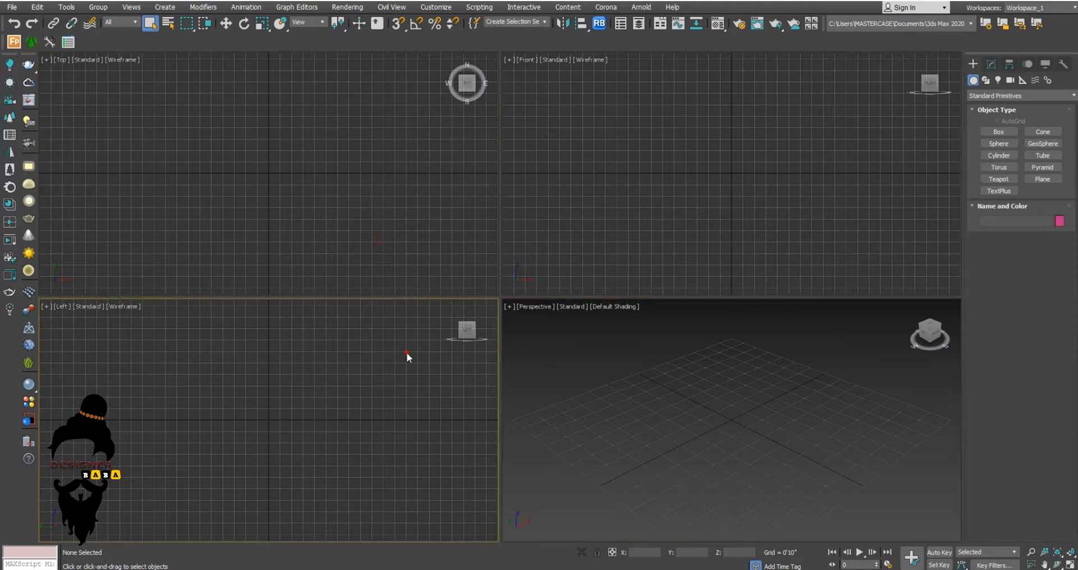
# Maximize and restore the Front, Top, Left and Perspective viewports one after another to compare their views
pyautogui.click(549, 369)
pyautogui.click(586, 235)
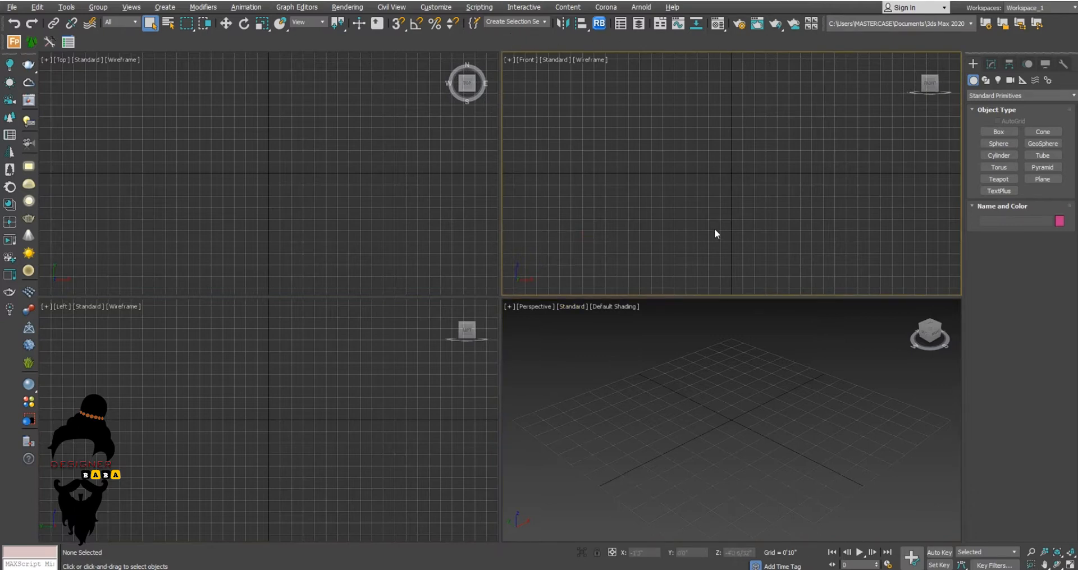
pyautogui.hotkey('alt', 'w')
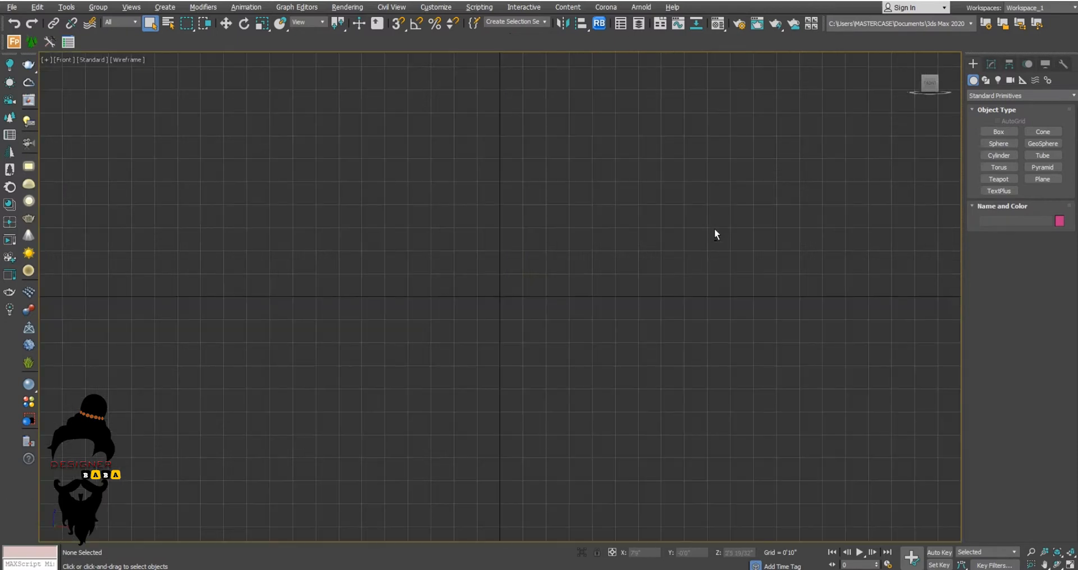
pyautogui.hotkey('alt', 'w')
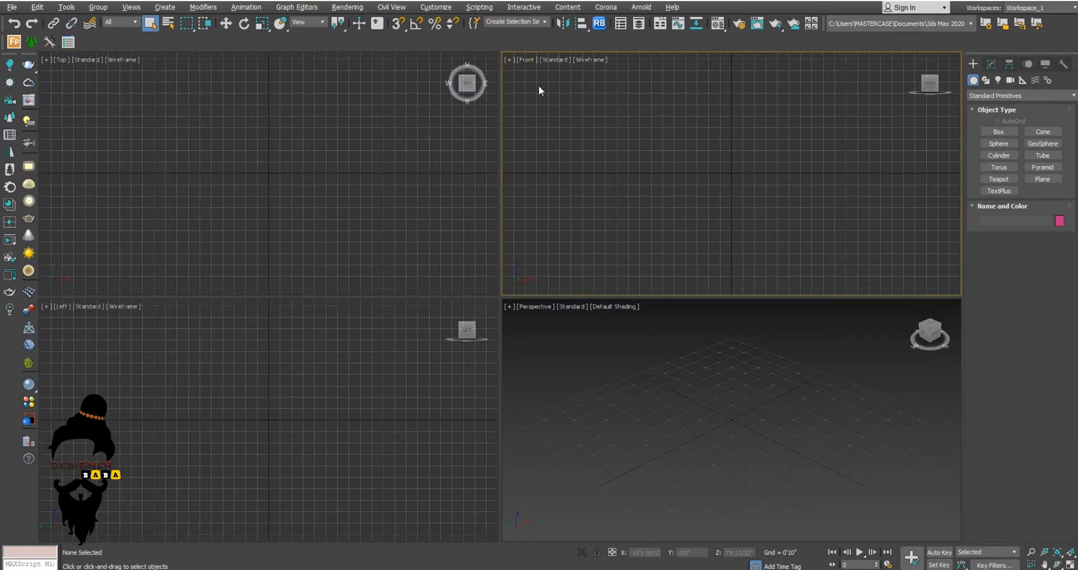
pyautogui.hotkey('alt', 'w')
pyautogui.hotkey('alt', 'w')
pyautogui.click(443, 232)
pyautogui.hotkey('alt', 'w')
pyautogui.hotkey('alt', 'w')
pyautogui.click(351, 377)
pyautogui.hotkey('alt', 'w')
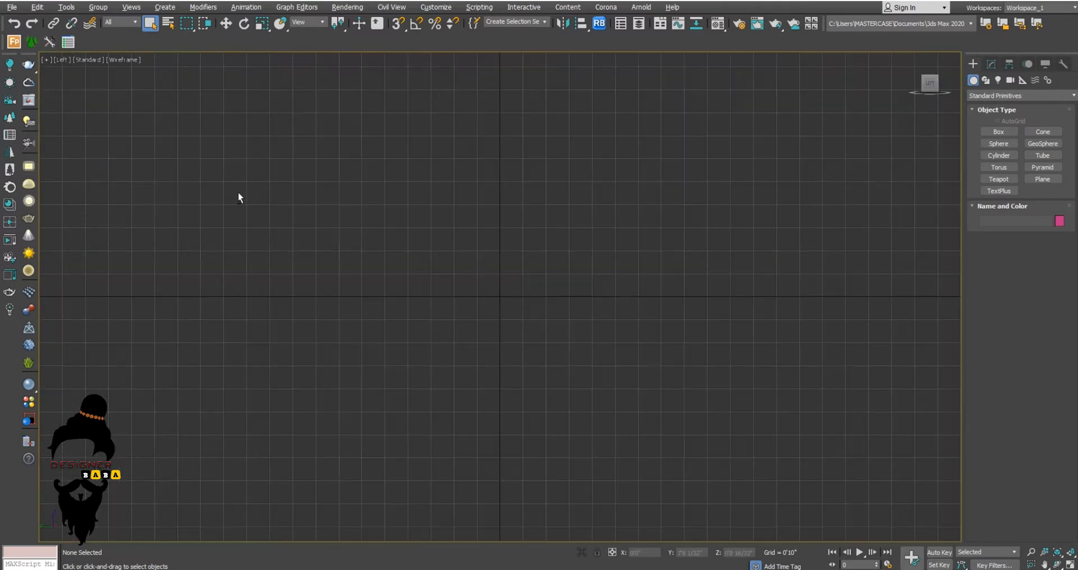
pyautogui.hotkey('alt', 'w')
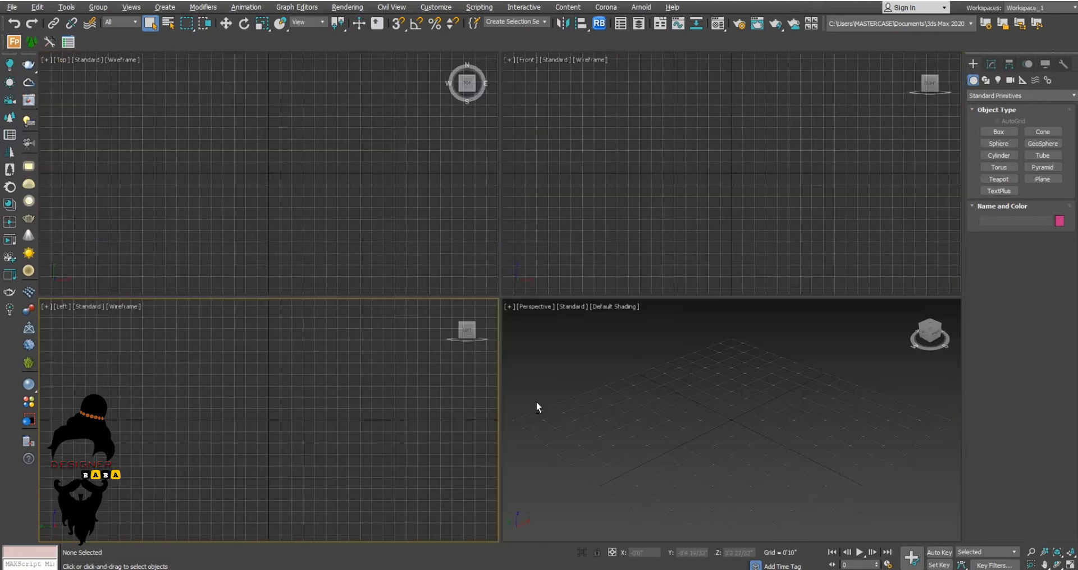
pyautogui.click(634, 367)
pyautogui.hotkey('alt', 'w')
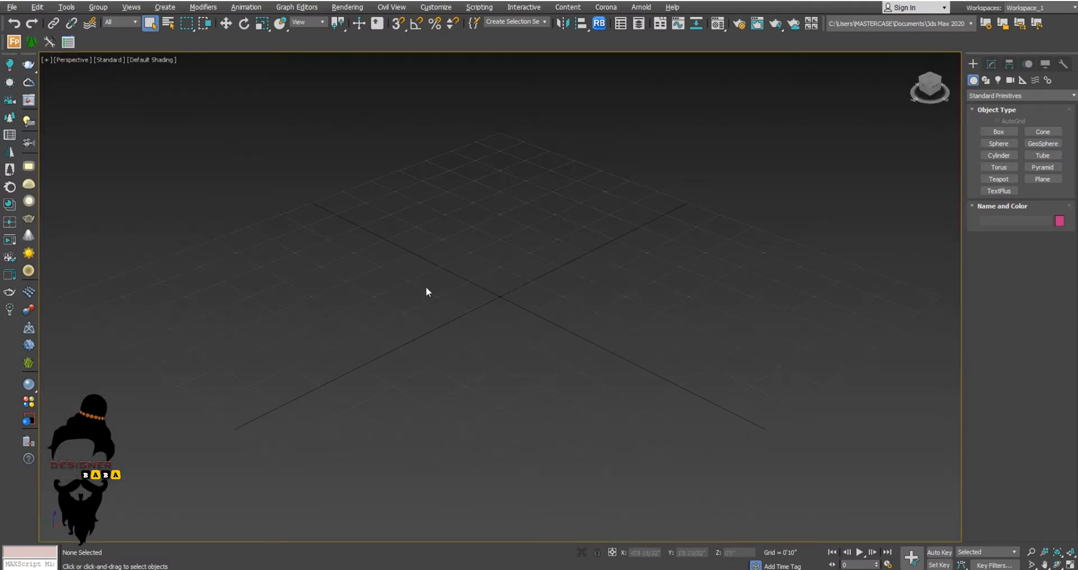
pyautogui.hotkey('alt', 'w')
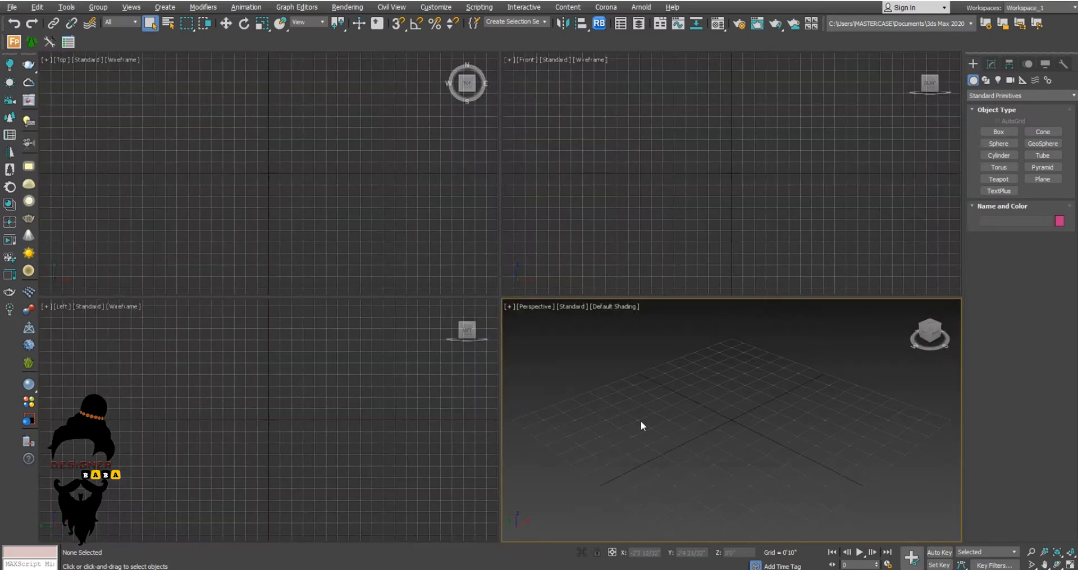
# Maximize the Perspective viewport and create a freehand box about 4'5" long, 4'8" wide and 2'4" high
pyautogui.hotkey('alt', 'w')
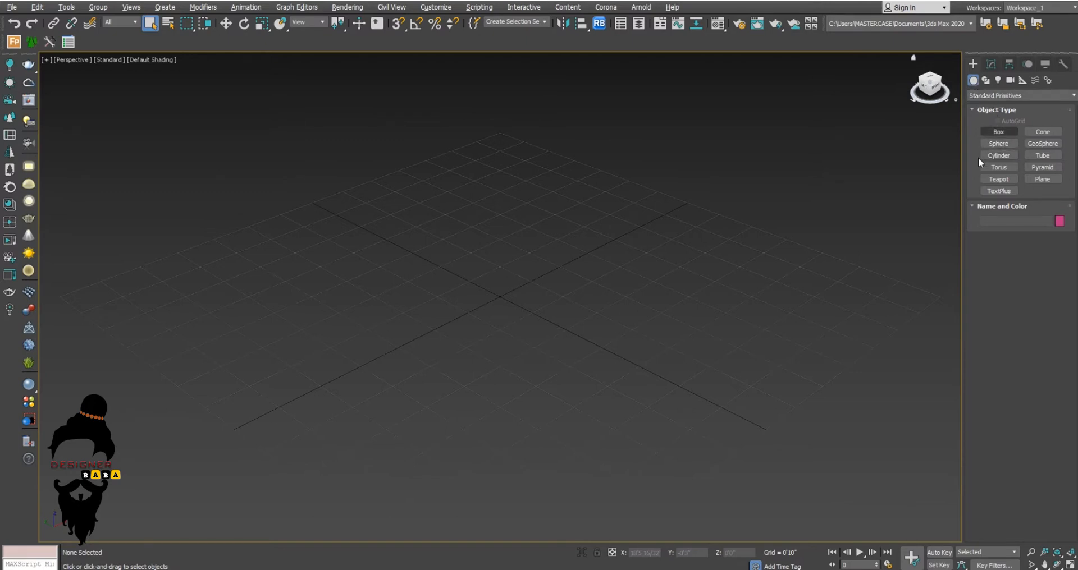
pyautogui.click(997, 132)
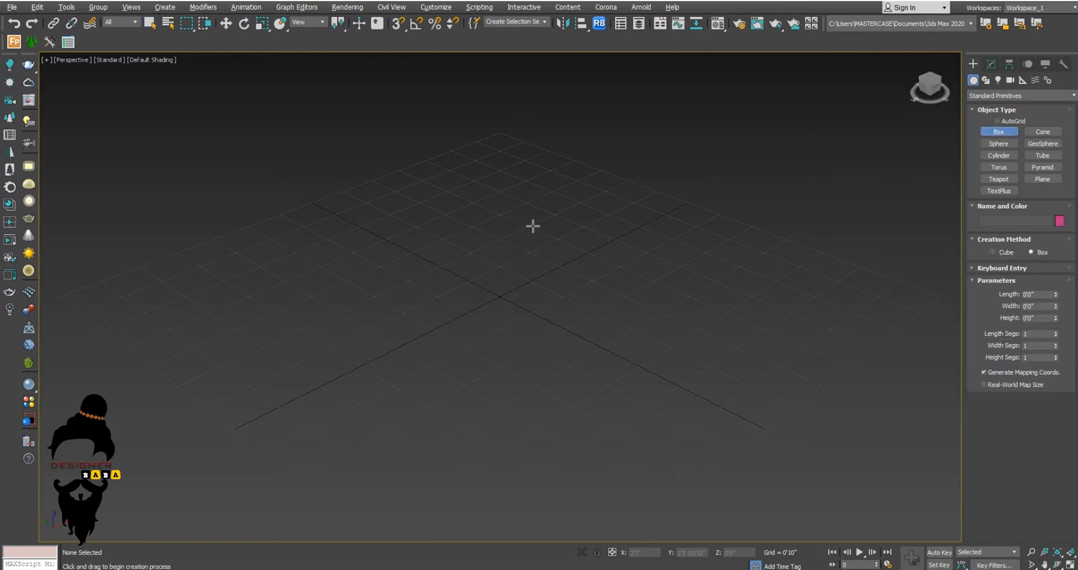
pyautogui.click(518, 211)
pyautogui.moveTo(518, 212); pyautogui.dragTo(510, 379)
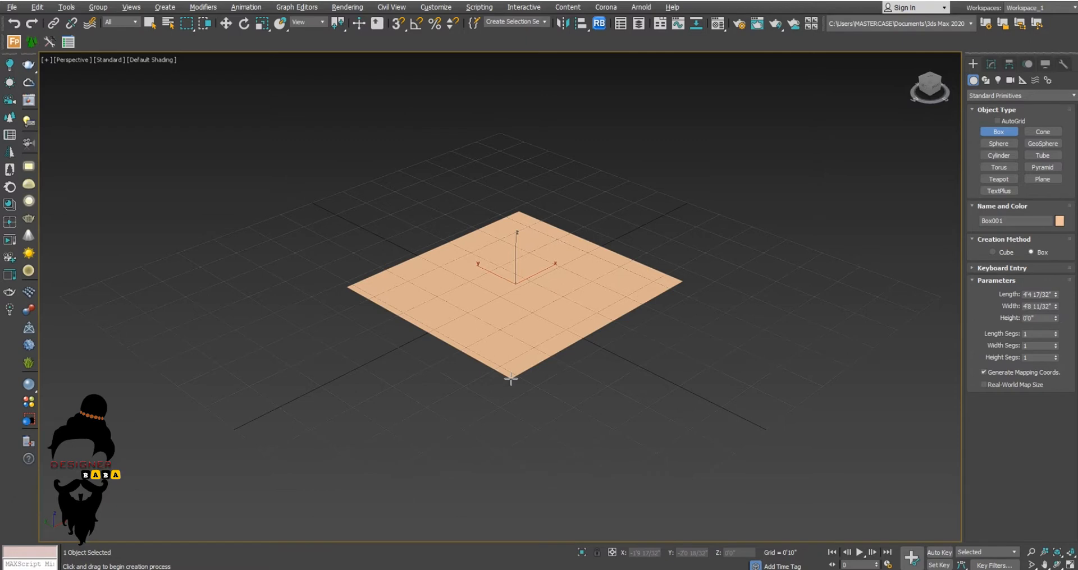
pyautogui.moveTo(511, 379); pyautogui.dragTo(512, 379)
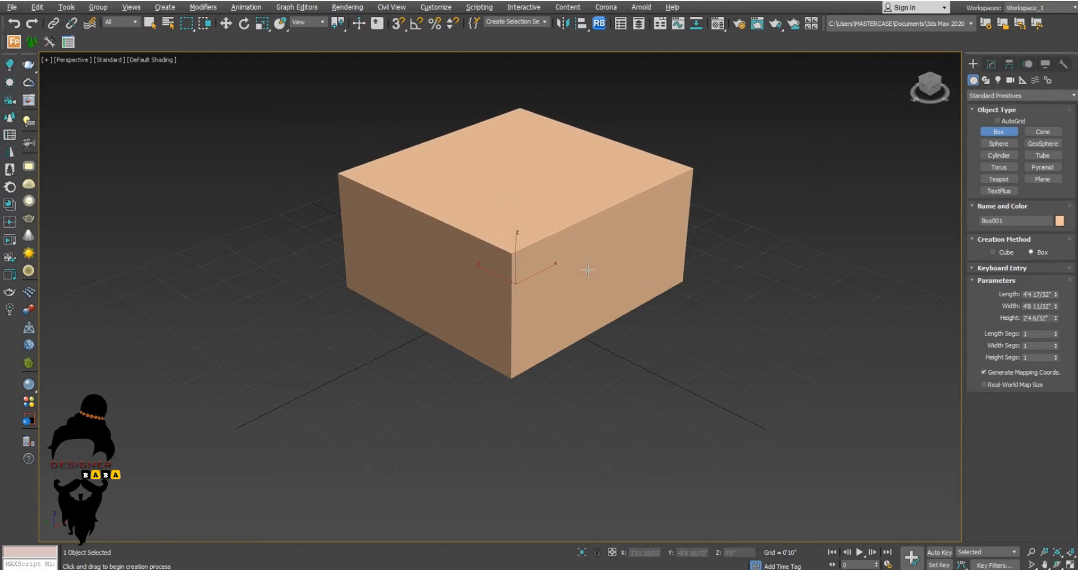
# Set the box's length to 5', width to 6' and height to 8'
pyautogui.moveTo(1049, 294); pyautogui.dragTo(995, 296)
pyautogui.write('5')
pyautogui.press('Tab')
pyautogui.write('6')
pyautogui.press('Tab')
pyautogui.write('8')
pyautogui.press('Return')
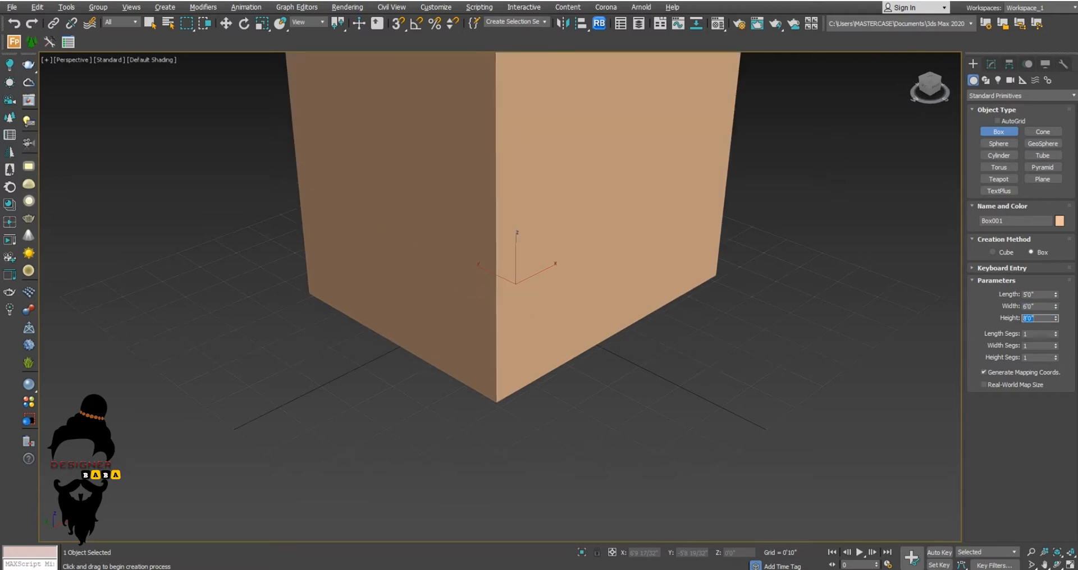
pyautogui.scroll(-5, 630, 365)
pyautogui.scroll(2, 612, 360)
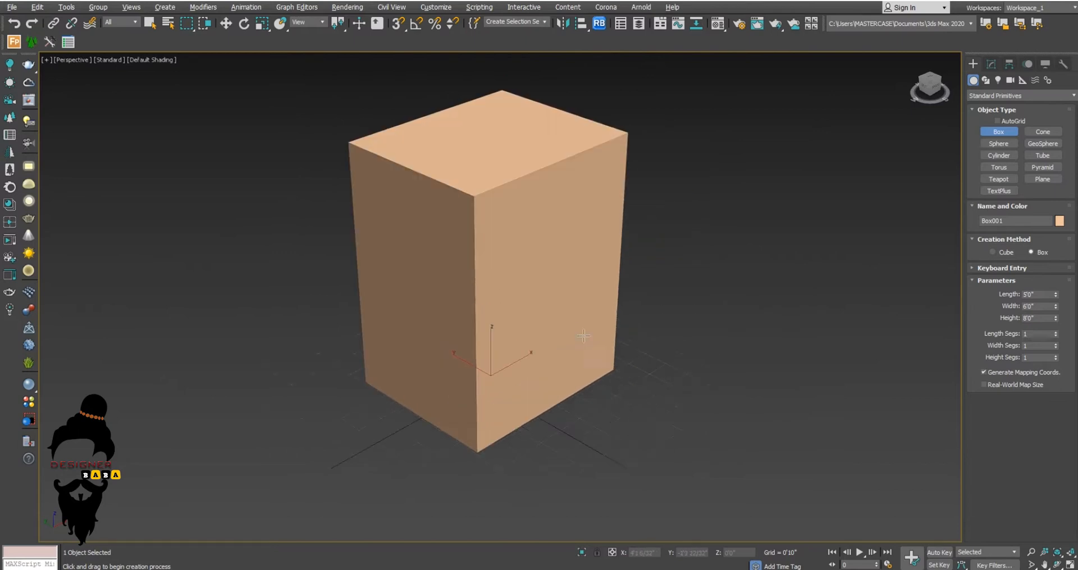
# Raise the box's length segments to 4 and display edged faces in the Perspective viewport
pyautogui.click(1055, 333)
pyautogui.click(1055, 332)
pyautogui.click(1055, 332)
pyautogui.click(137, 60)
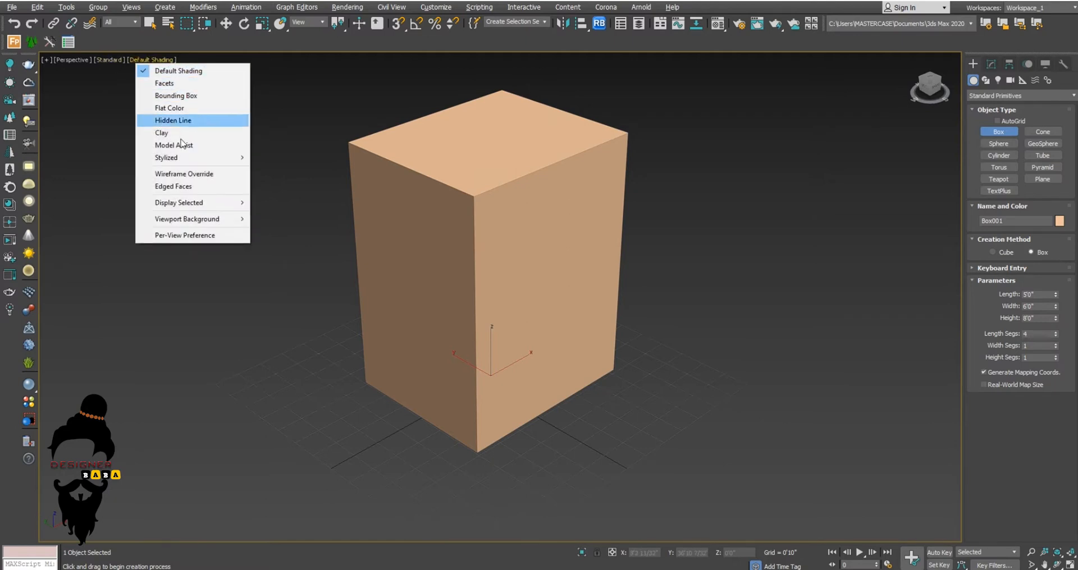
pyautogui.click(191, 187)
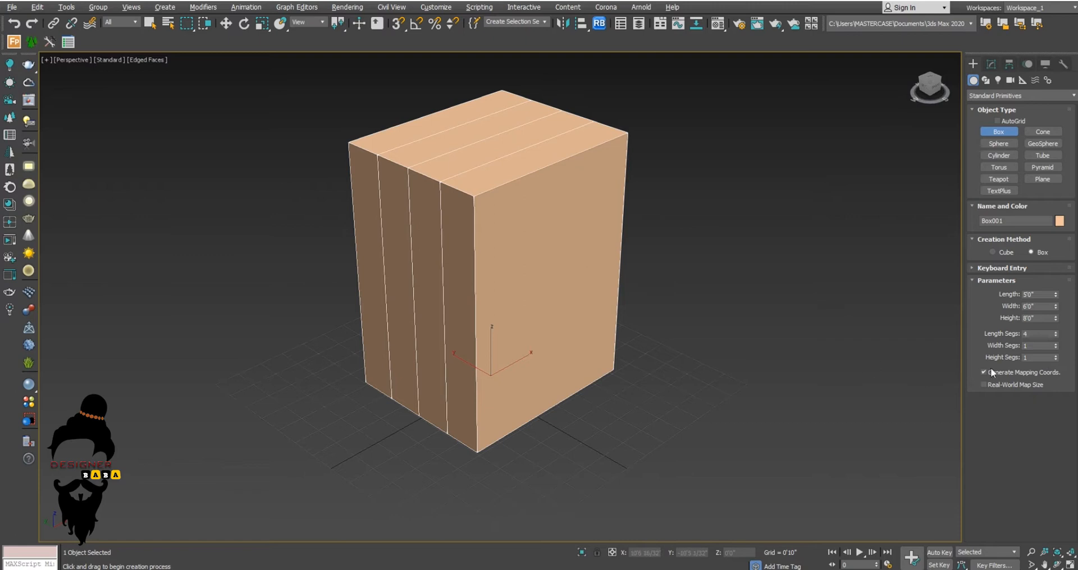
# Set the box's width segments to 3 and its height segments to 4
pyautogui.click(1055, 344)
pyautogui.click(1055, 344)
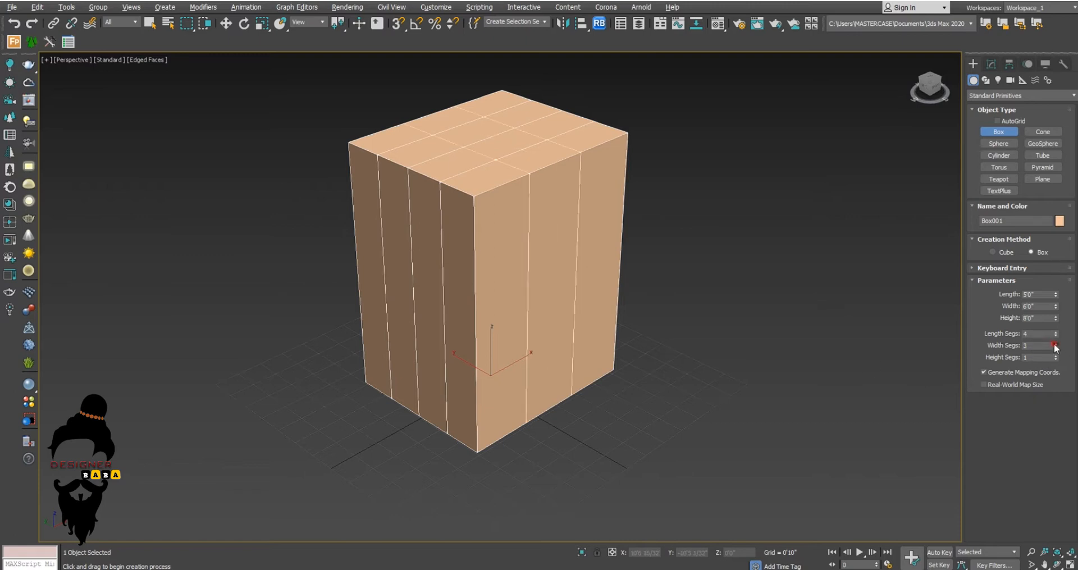
pyautogui.click(1056, 356)
pyautogui.click(1055, 355)
pyautogui.click(1055, 355)
# Delete the box and return to the four-viewport layout with the grid centred in the views
pyautogui.press('Delete')
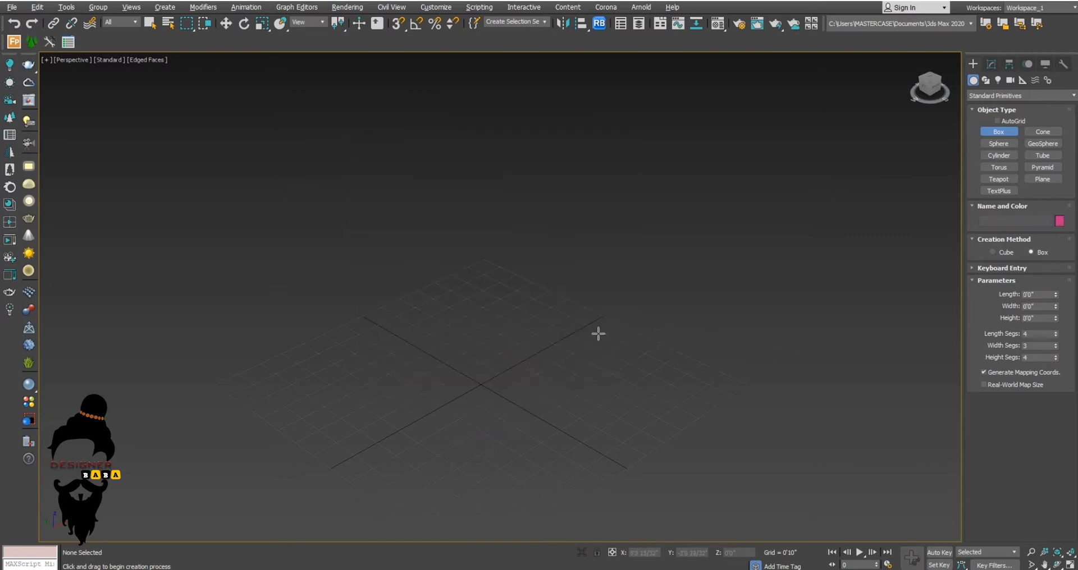
pyautogui.hotkey('alt', 'w')
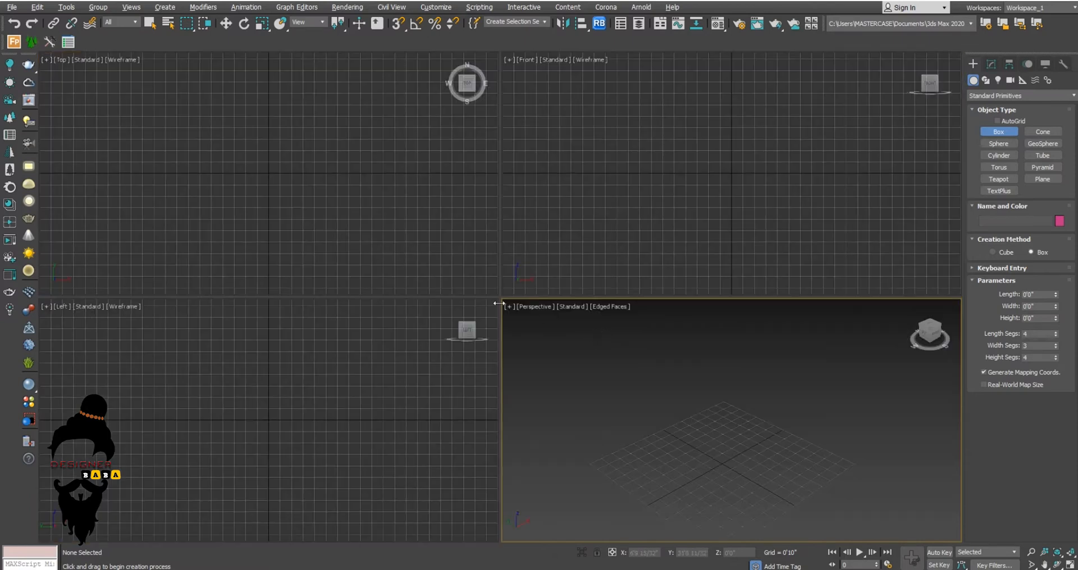
pyautogui.moveTo(245, 167); pyautogui.dragTo(243, 187, button='middle')
pyautogui.moveTo(716, 464); pyautogui.dragTo(709, 443, button='middle')
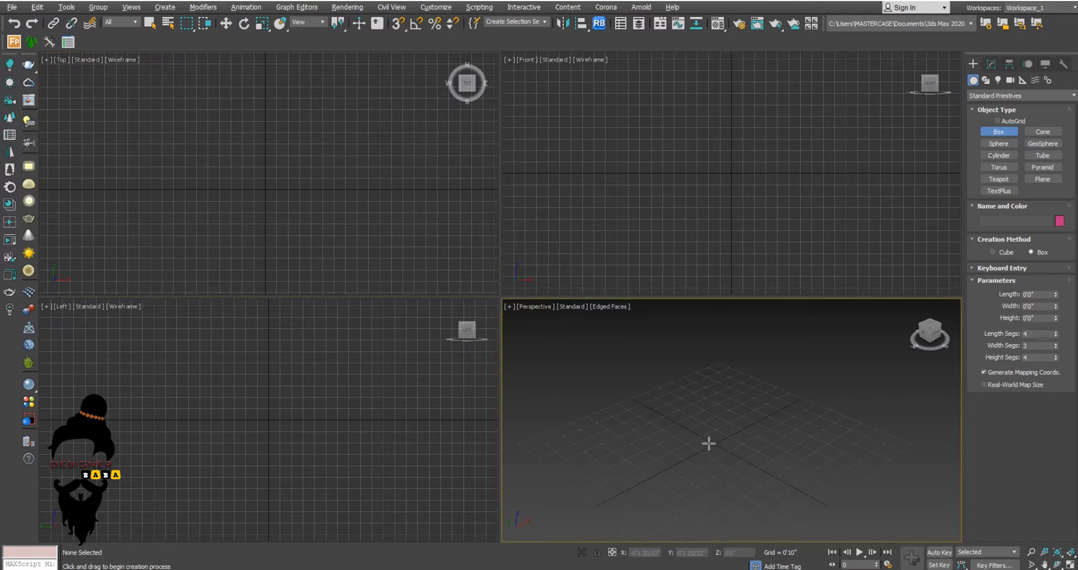
# Create a freehand box in the Top, Front and Left viewports in turn, deleting each one after it is drawn
pyautogui.moveTo(203, 142); pyautogui.dragTo(313, 241)
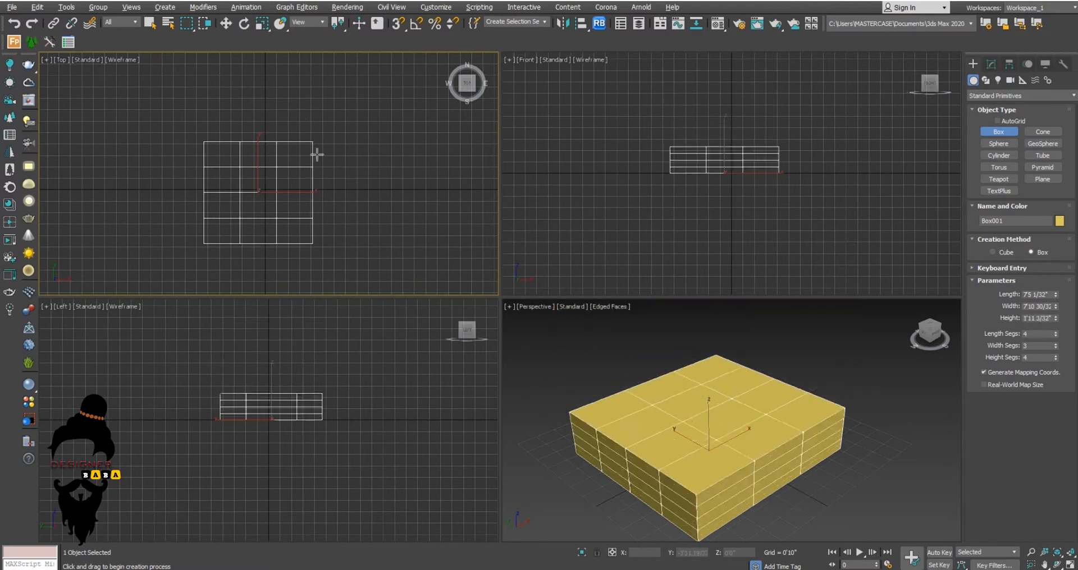
pyautogui.rightClick(365, 186)
pyautogui.moveTo(692, 128); pyautogui.dragTo(792, 221)
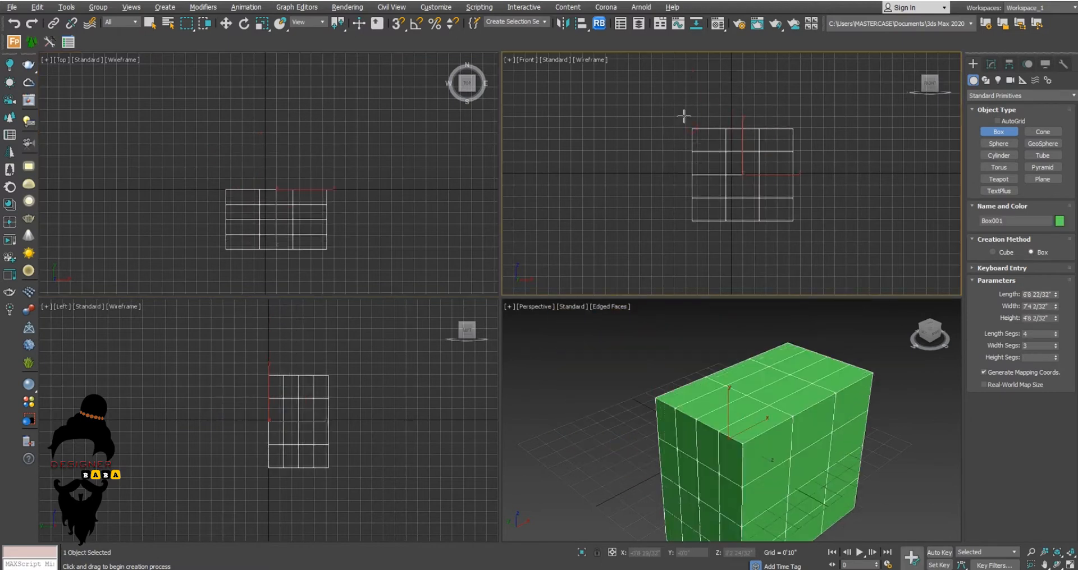
pyautogui.rightClick(711, 154)
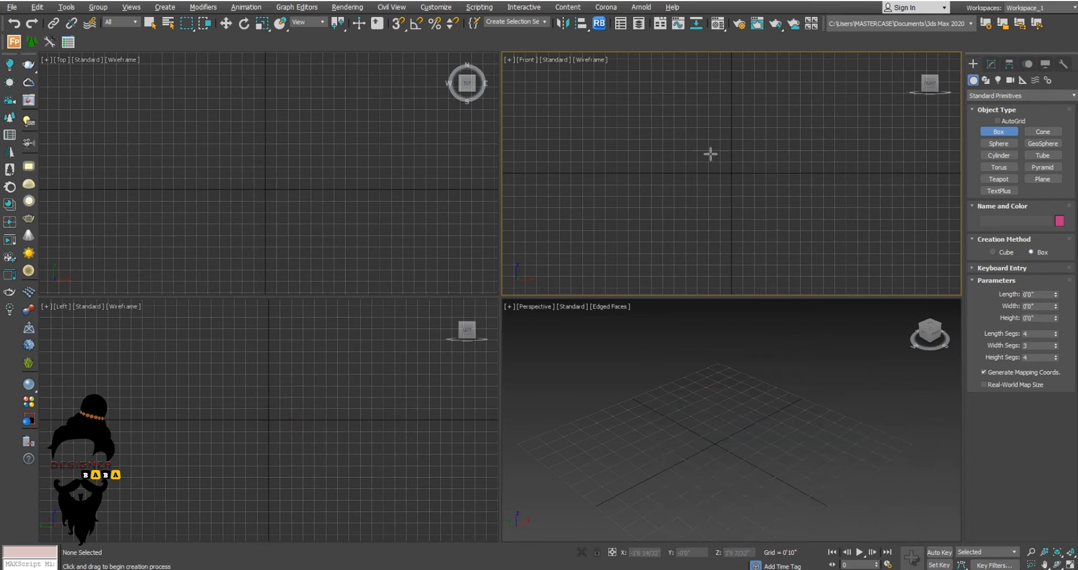
pyautogui.moveTo(204, 350); pyautogui.dragTo(342, 486)
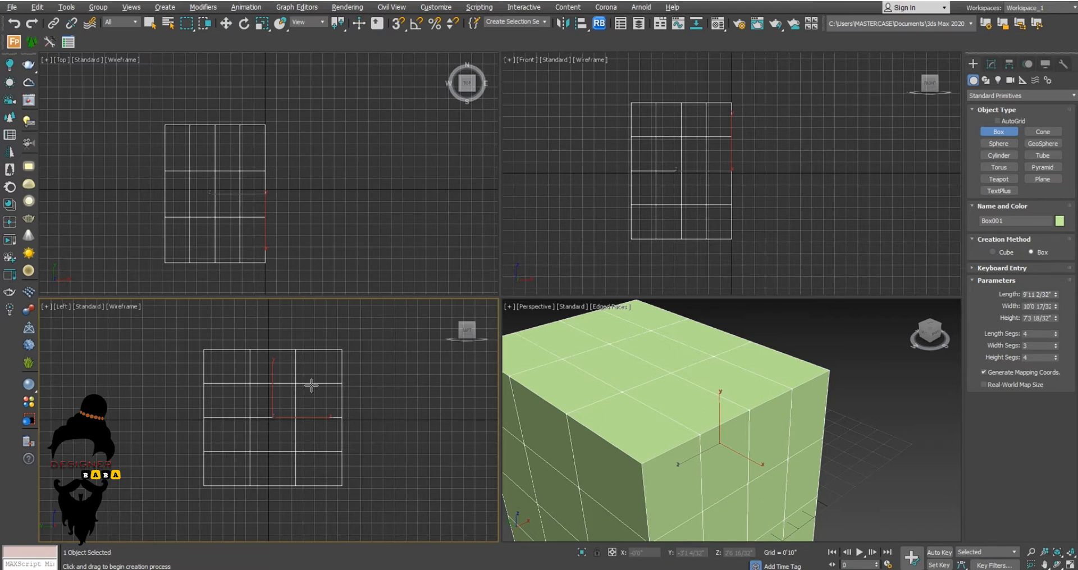
pyautogui.press('Delete')
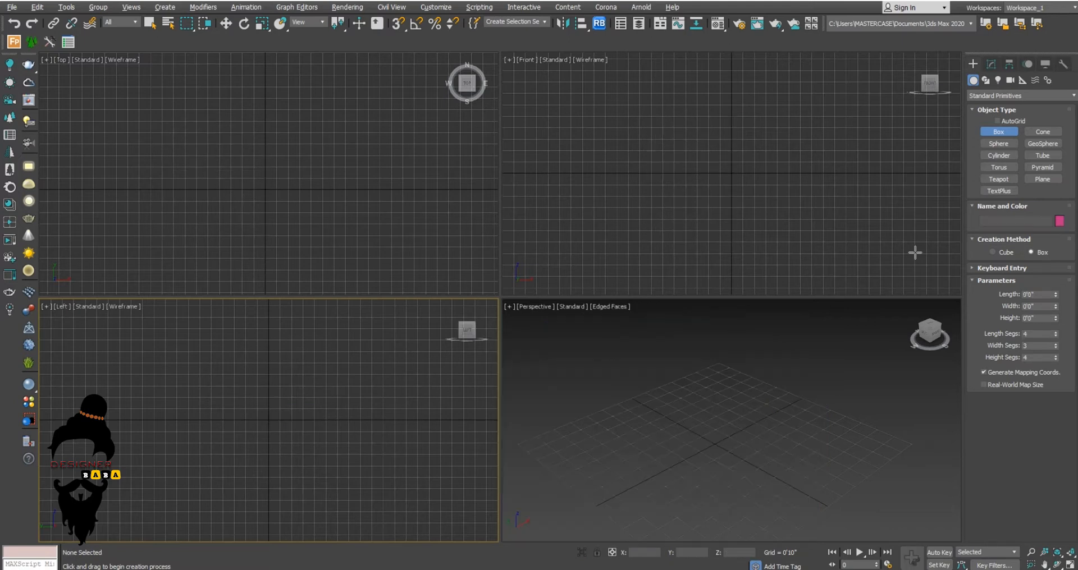
# Create a cone at the Perspective grid centre, radii about 3' and 1' and height about 3'8", and undo it
pyautogui.click(1043, 132)
pyautogui.click(728, 448)
pyautogui.hotkey('alt', 'w')
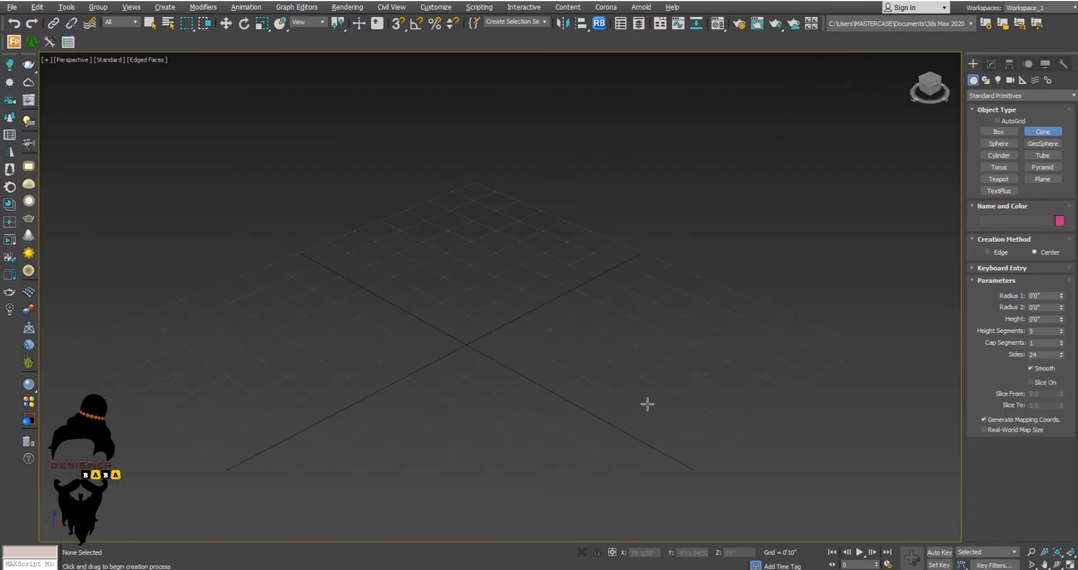
pyautogui.moveTo(541, 402); pyautogui.dragTo(570, 399, button='middle')
pyautogui.moveTo(491, 344); pyautogui.dragTo(485, 431)
pyautogui.click(516, 234)
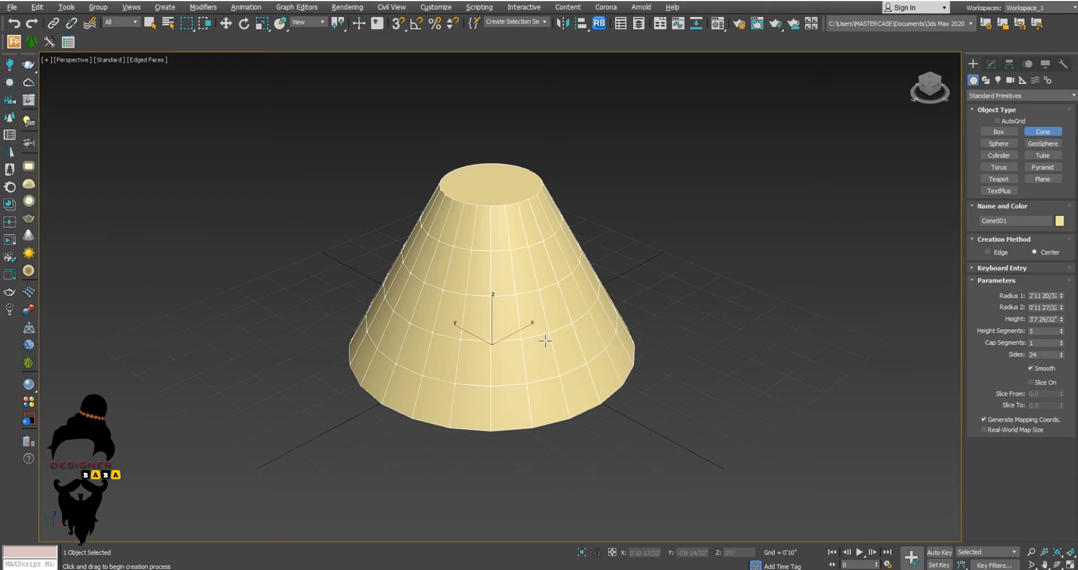
pyautogui.hotkey('ctrl', 'z')
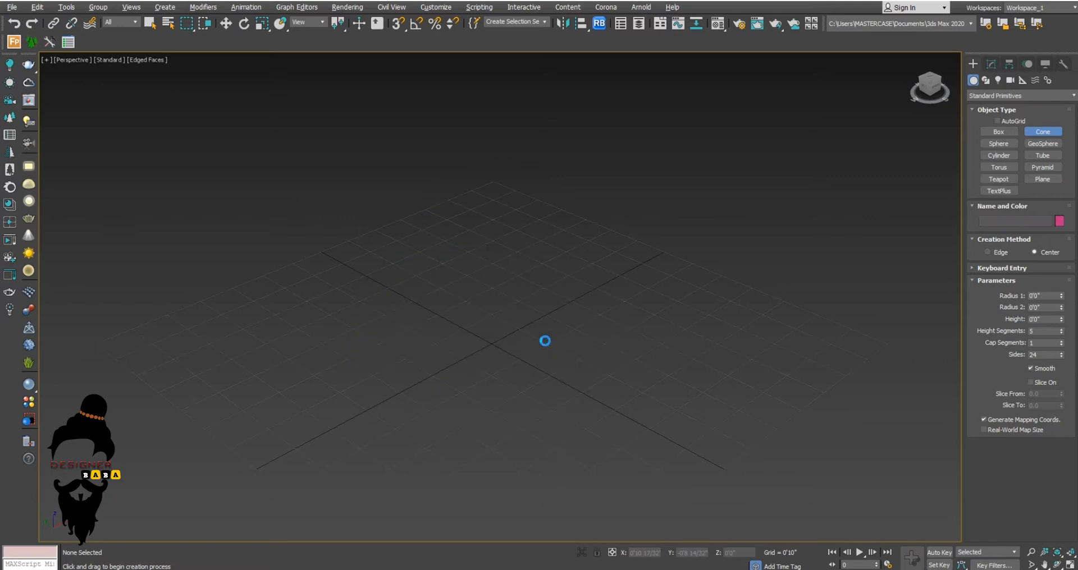
# Create a sphere with a radius of about 2'10" at the centre of the Perspective grid
pyautogui.click(1005, 147)
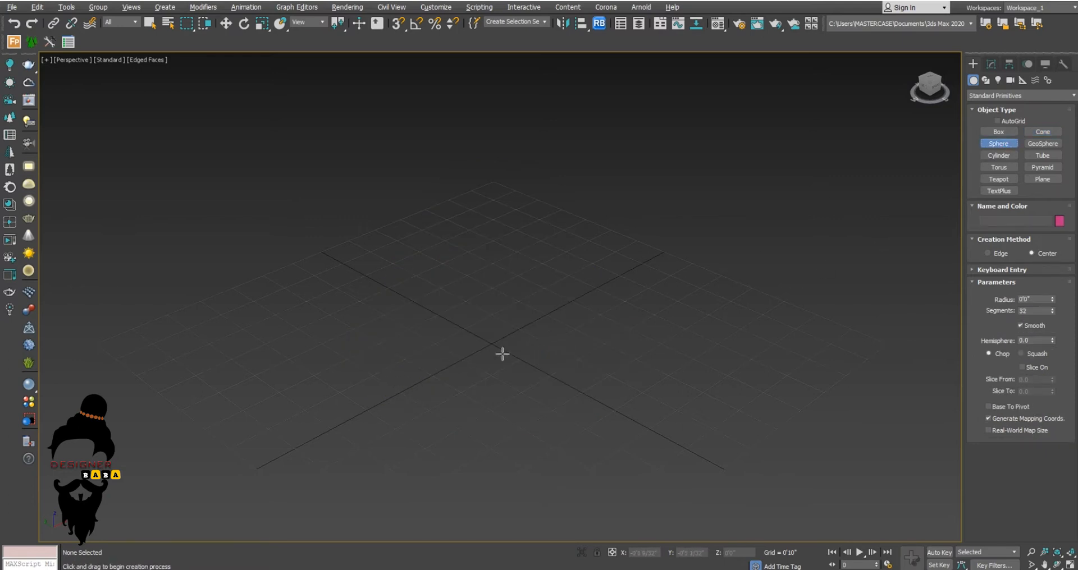
pyautogui.moveTo(494, 344); pyautogui.dragTo(514, 424)
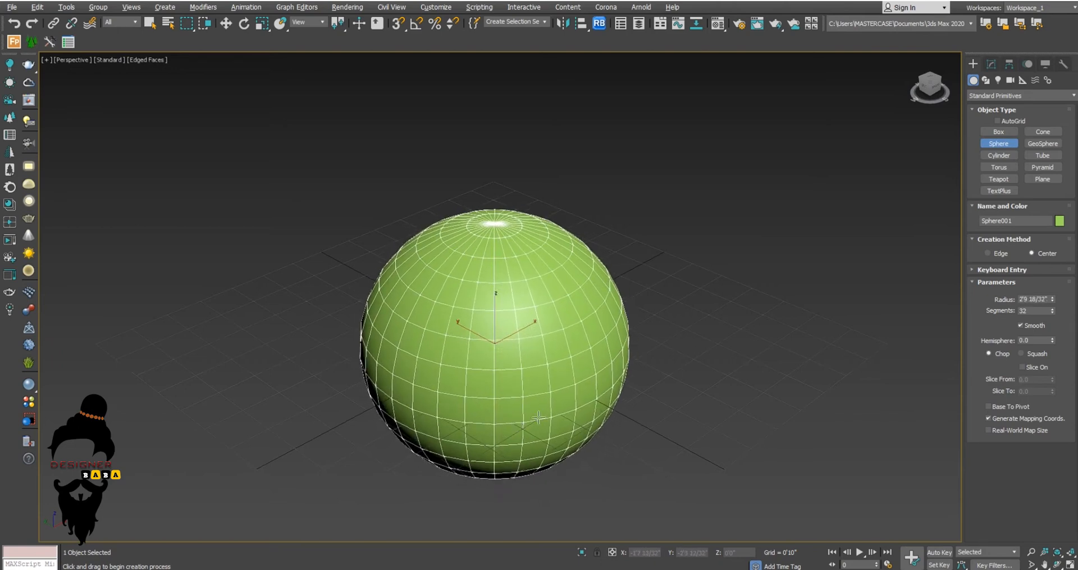
pyautogui.moveTo(576, 399); pyautogui.dragTo(570, 363, button='middle')
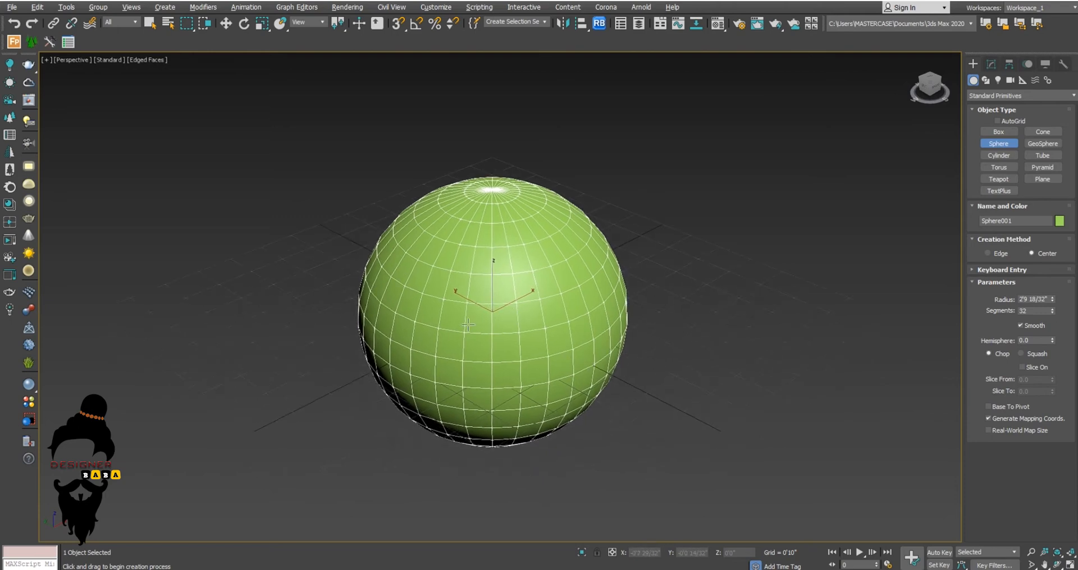
pyautogui.scroll(3, 475, 329)
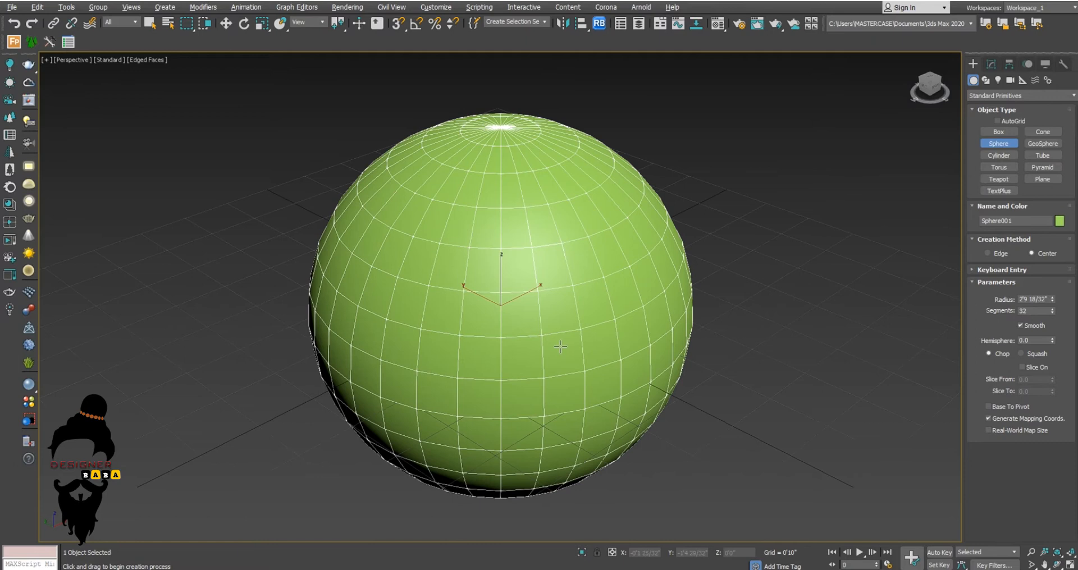
pyautogui.scroll(-3, 560, 331)
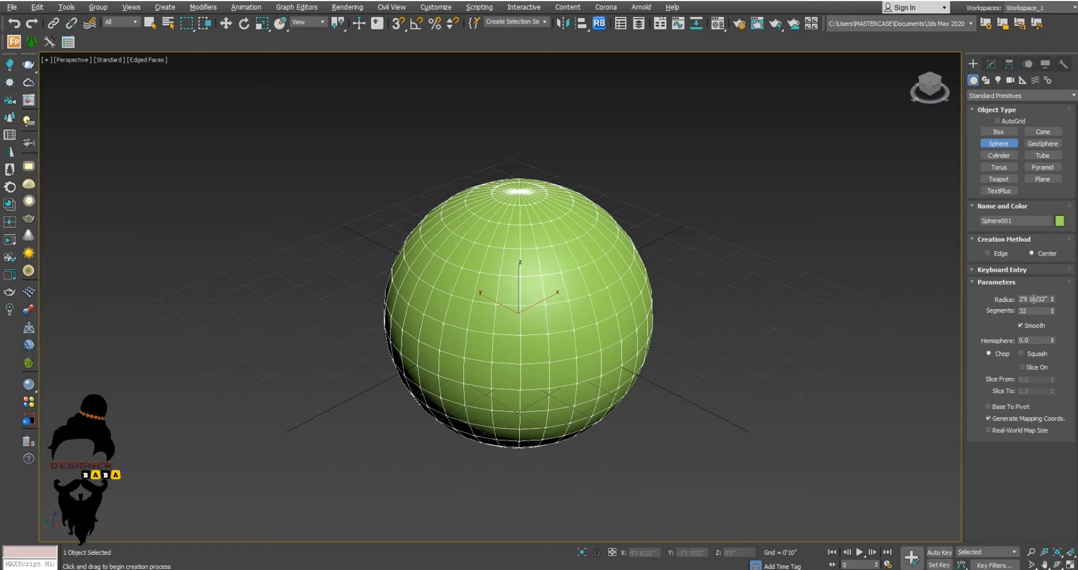
# Review the US Standard display units and fractional-inch precision in Units Setup and accept the dialog
pyautogui.moveTo(1046, 299); pyautogui.dragTo(769, 298)
pyautogui.click(436, 7)
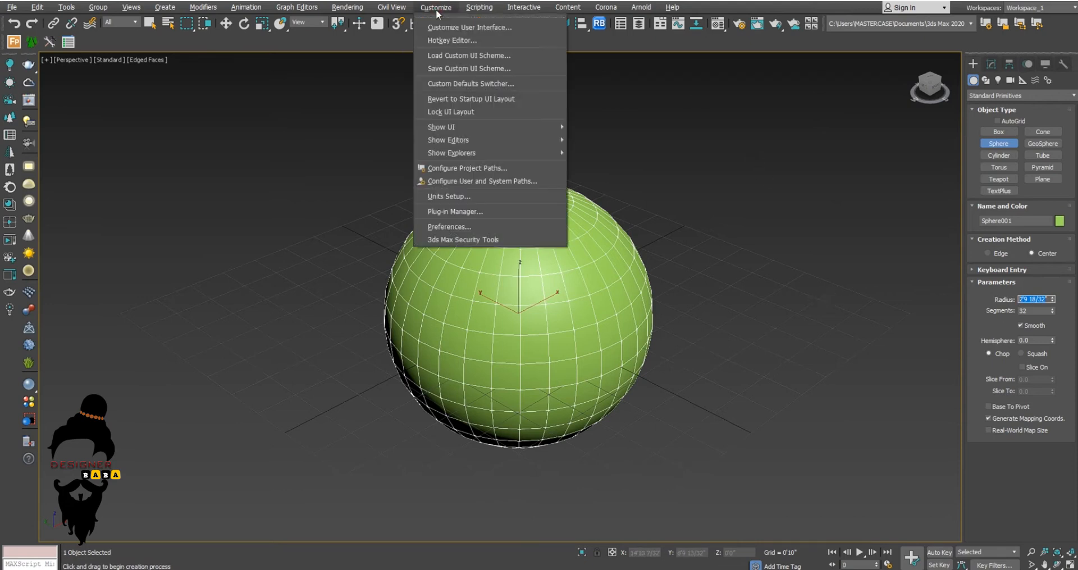
pyautogui.click(469, 197)
pyautogui.moveTo(506, 181); pyautogui.dragTo(417, 104)
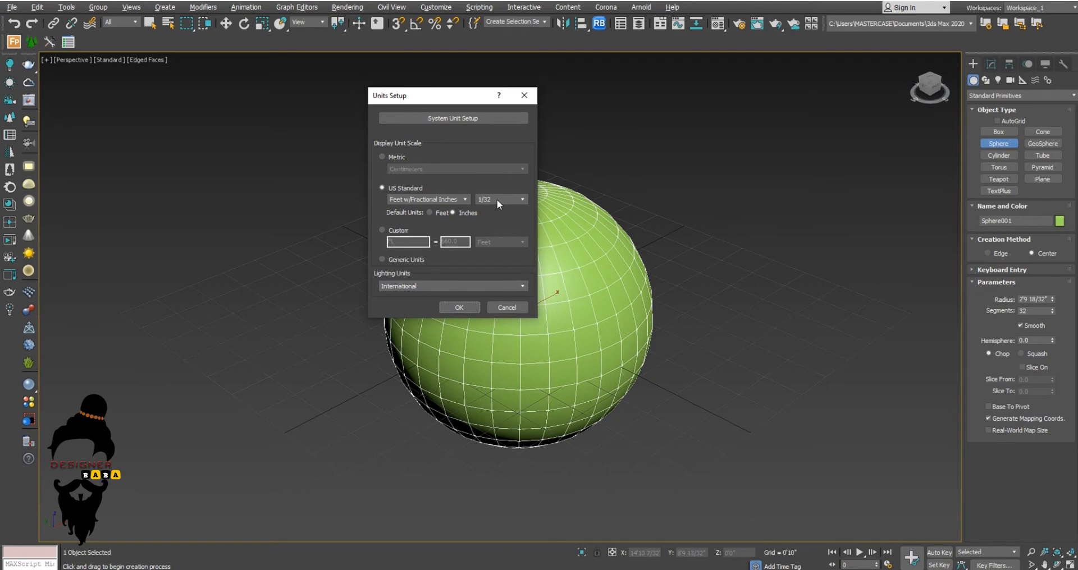
pyautogui.click(459, 308)
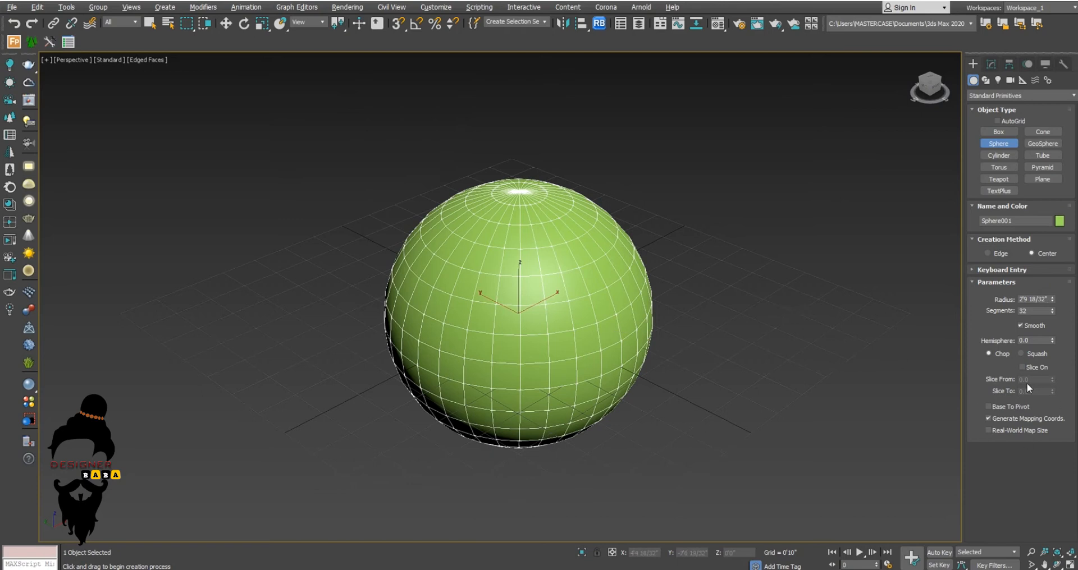
# Delete the sphere, create a geosphere with a radius of about 2'7" at the Perspective grid centre, and delete it
pyautogui.press('Delete')
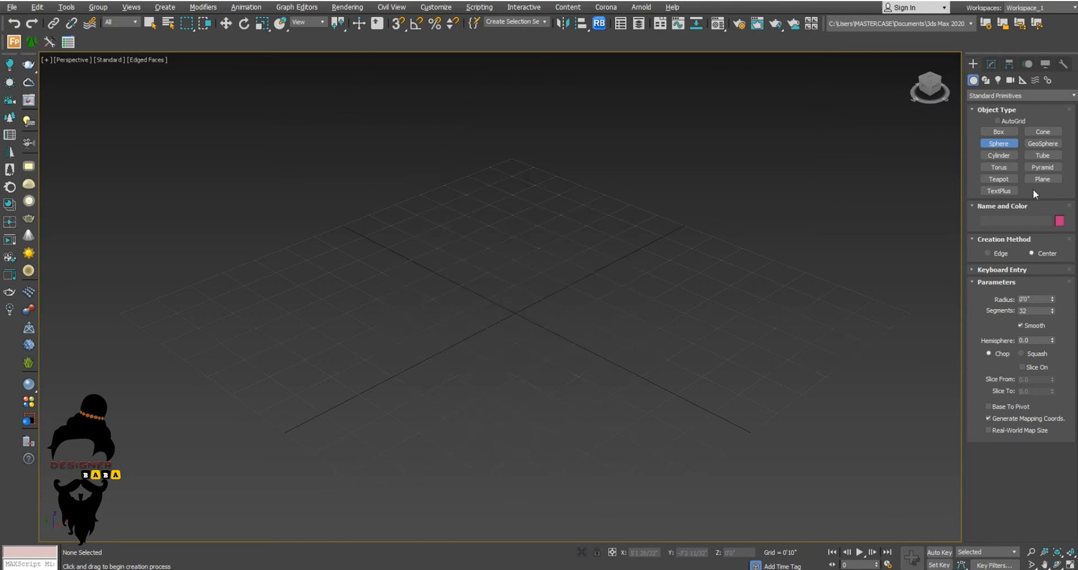
pyautogui.click(1033, 144)
pyautogui.moveTo(510, 307); pyautogui.dragTo(502, 379)
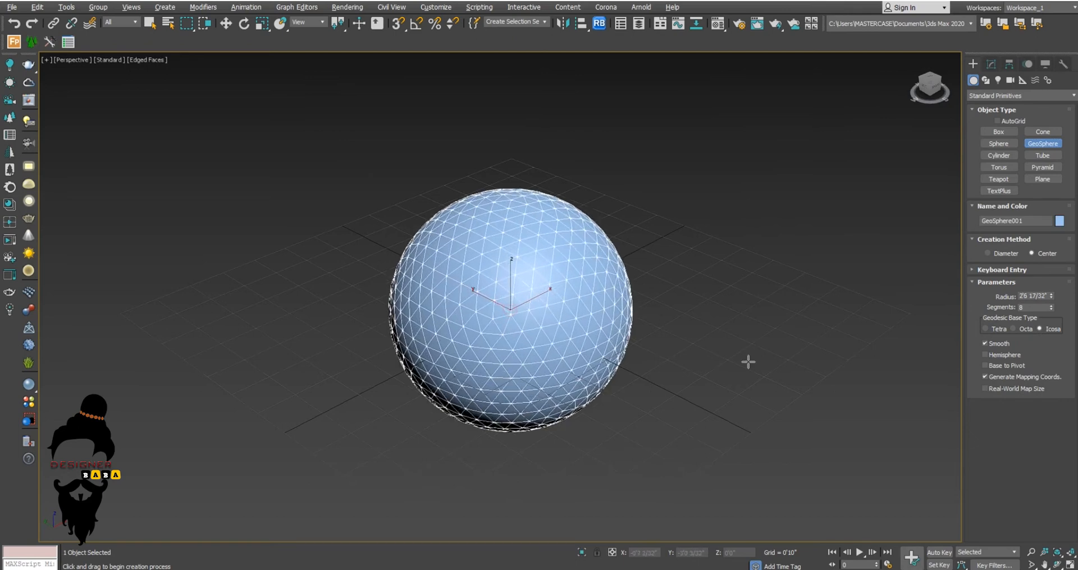
pyautogui.press('Delete')
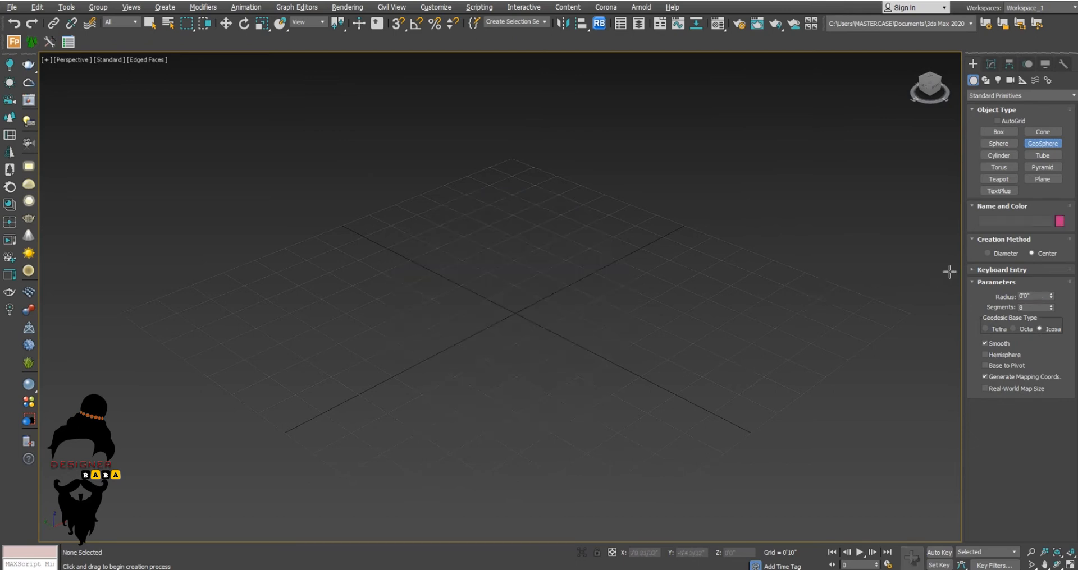
# Create a cylinder near the centre of the Perspective grid, about 1'6" in radius and 4'4" high
pyautogui.click(986, 156)
pyautogui.moveTo(500, 312); pyautogui.dragTo(479, 355)
pyautogui.click(515, 131)
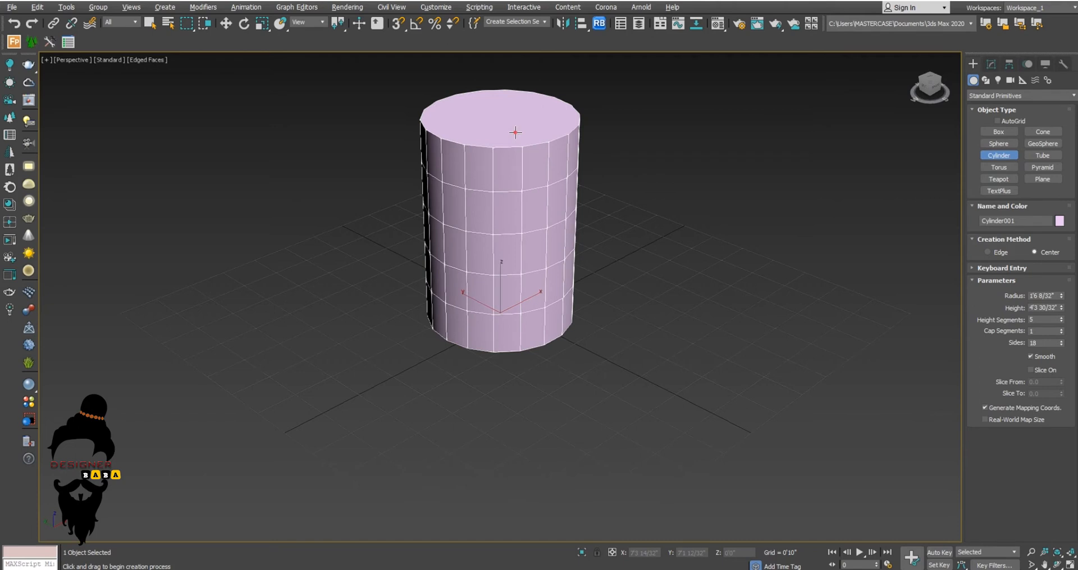
# Create a tube beside the cylinder with radii of about 1'10" and 1'4" and a height of about 2'5"
pyautogui.click(1042, 155)
pyautogui.moveTo(662, 375); pyautogui.dragTo(662, 432)
pyautogui.click(662, 420)
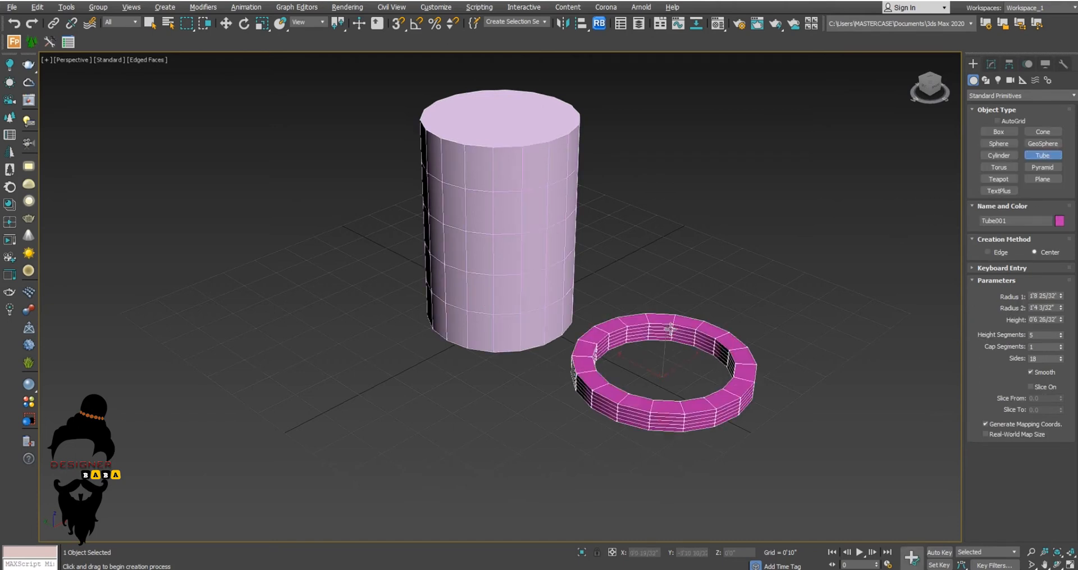
pyautogui.click(676, 287)
# Create a torus in front of the cylinder with radii of about 2'7" and 9"
pyautogui.click(995, 168)
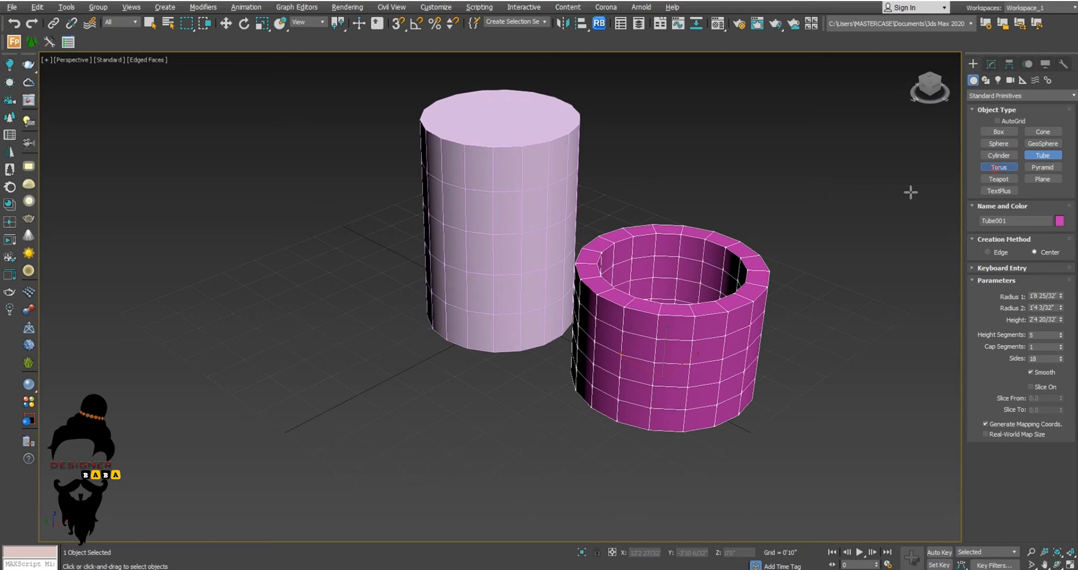
pyautogui.moveTo(464, 397); pyautogui.dragTo(435, 483)
pyautogui.click(436, 455)
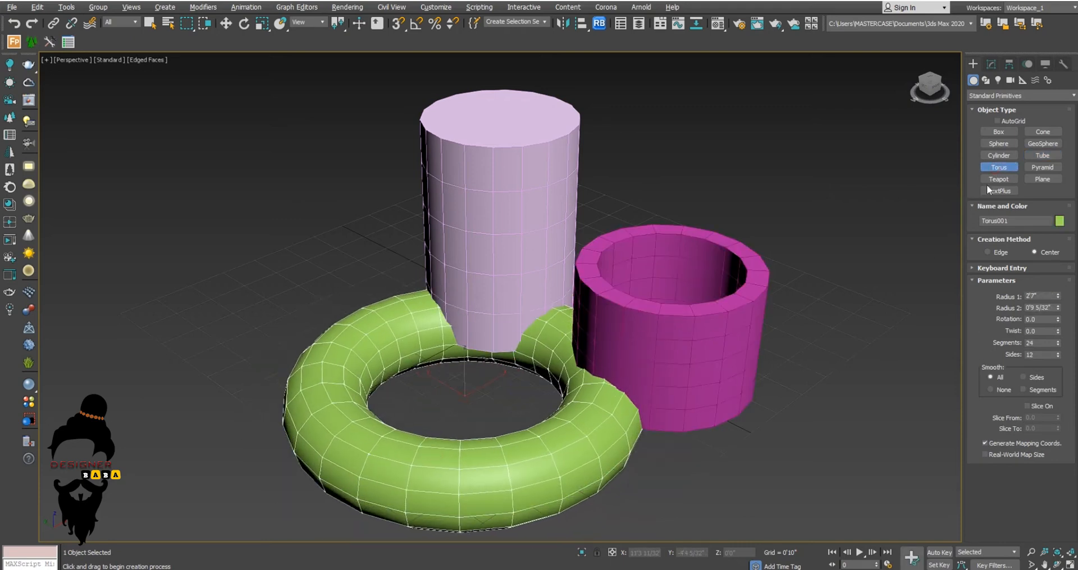
# Create a pyramid on the far side of the tube, about 3'7" wide, 5'1" deep and 4' high
pyautogui.click(1033, 168)
pyautogui.moveTo(705, 371); pyautogui.dragTo(473, 267, button='middle')
pyautogui.moveTo(566, 258); pyautogui.dragTo(657, 449)
pyautogui.click(649, 250)
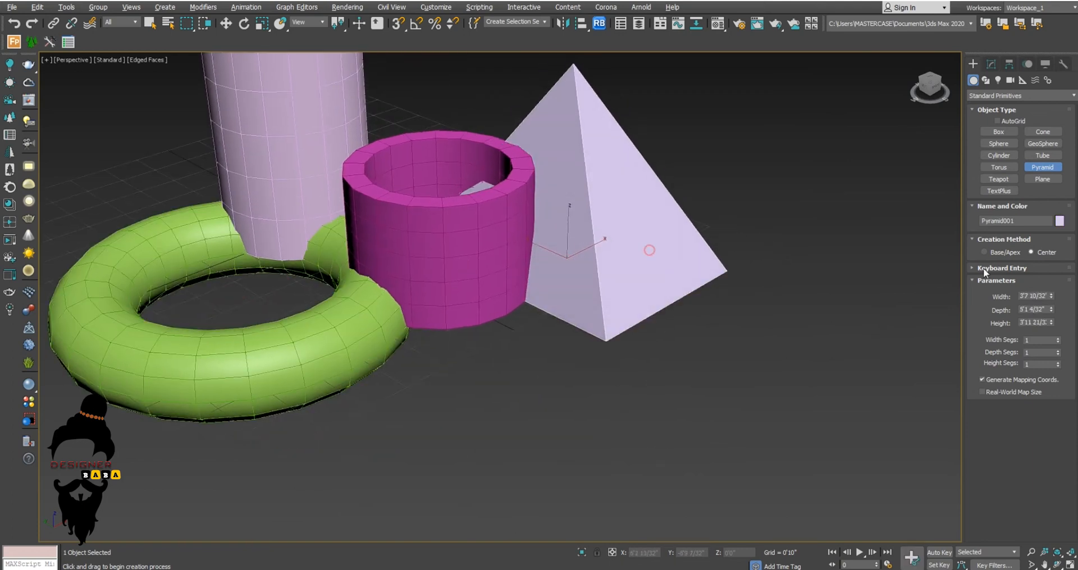
# Create a teapot with a radius of about 1'2" in front of the tube and a plane about 5' long beneath the pyramid
pyautogui.click(998, 179)
pyautogui.moveTo(467, 425); pyautogui.dragTo(467, 473)
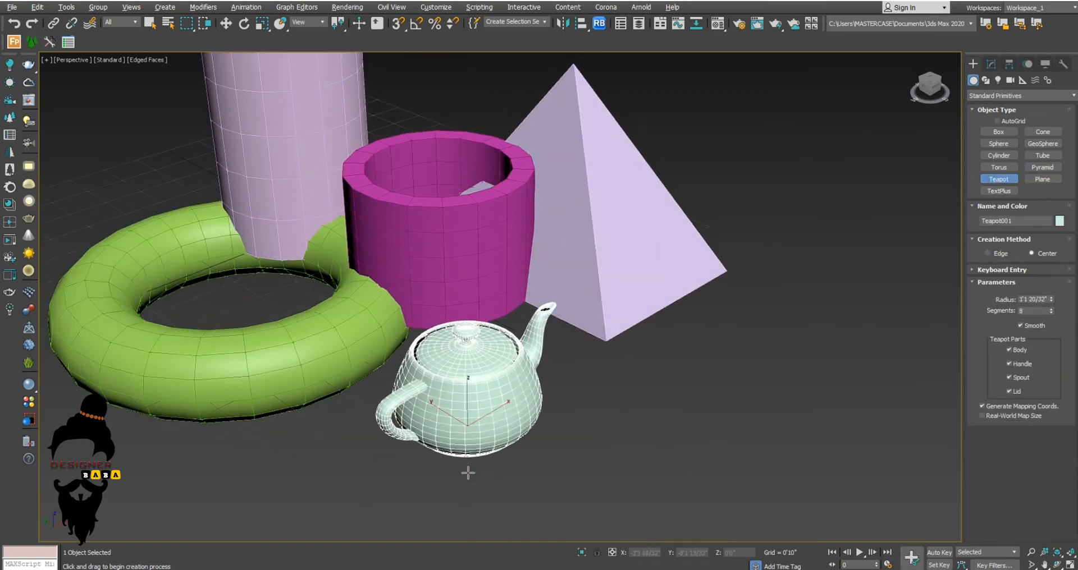
pyautogui.click(1044, 179)
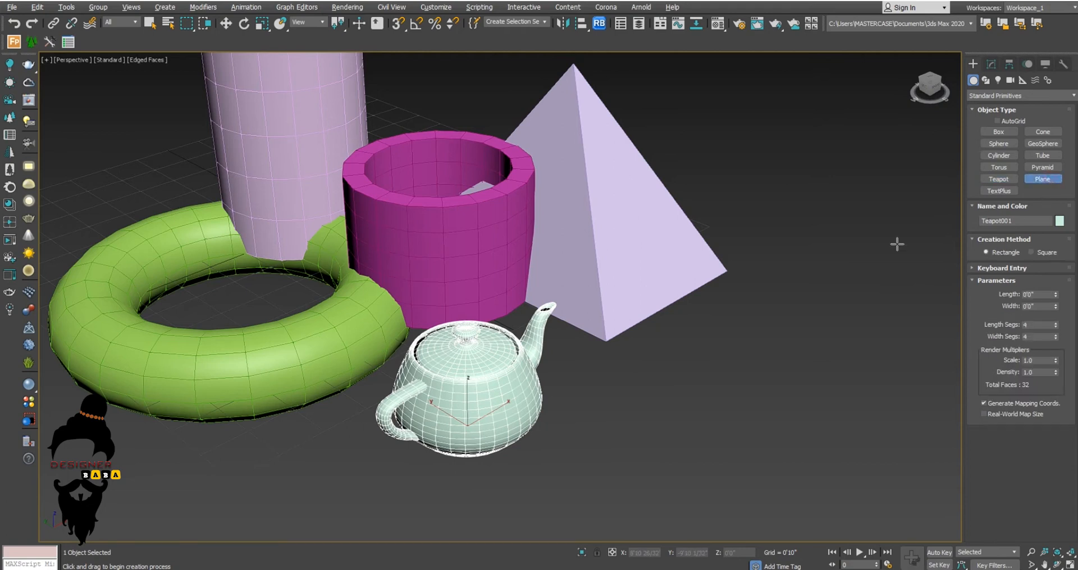
pyautogui.moveTo(767, 174); pyautogui.dragTo(679, 463)
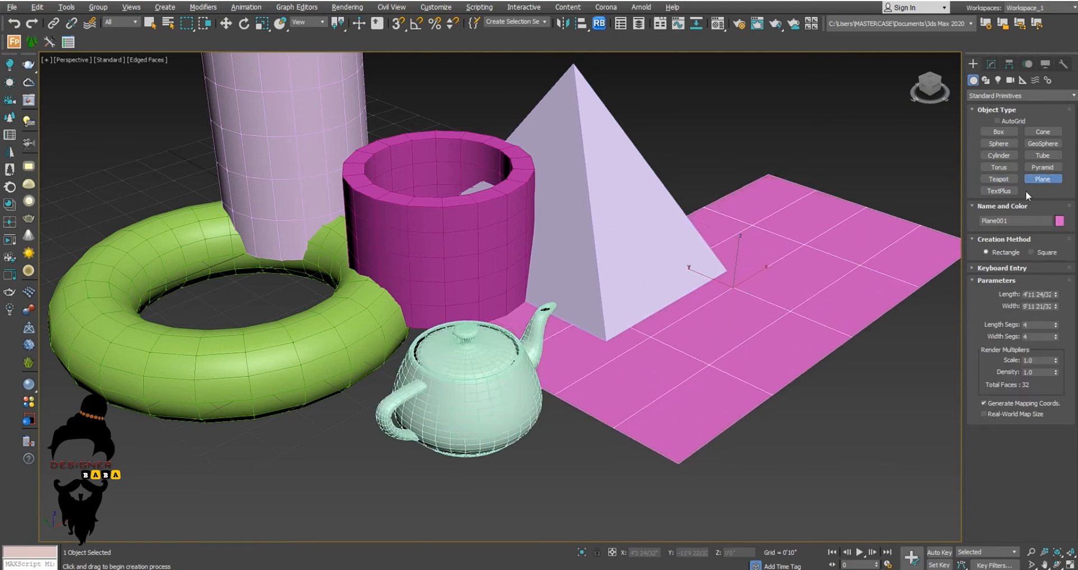
# Place a small region-type TextPlus object by the torus and a point-type one with the default text in front of the teapot
pyautogui.click(998, 191)
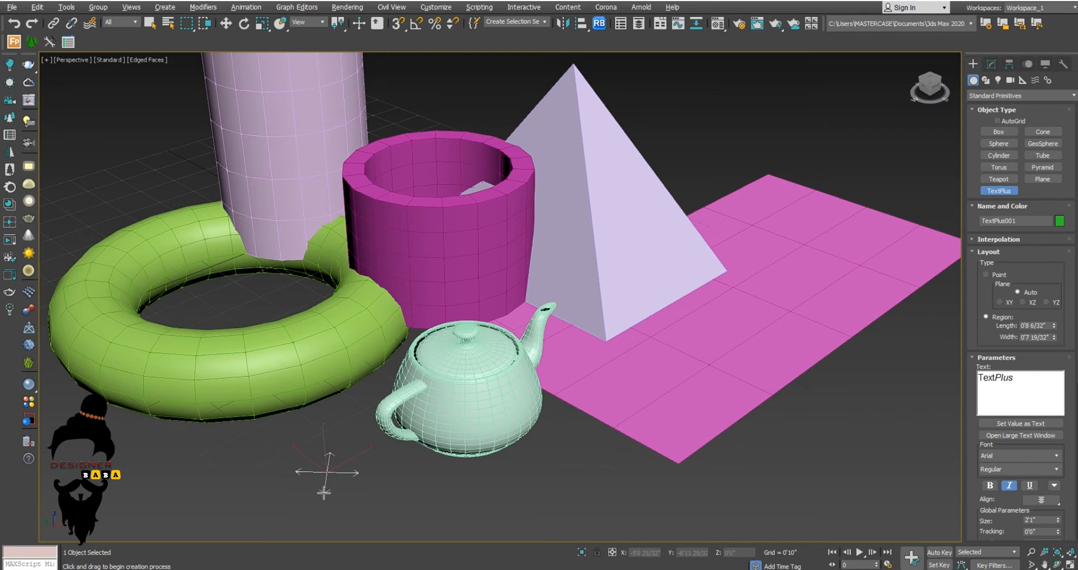
pyautogui.scroll(-5, 377, 452)
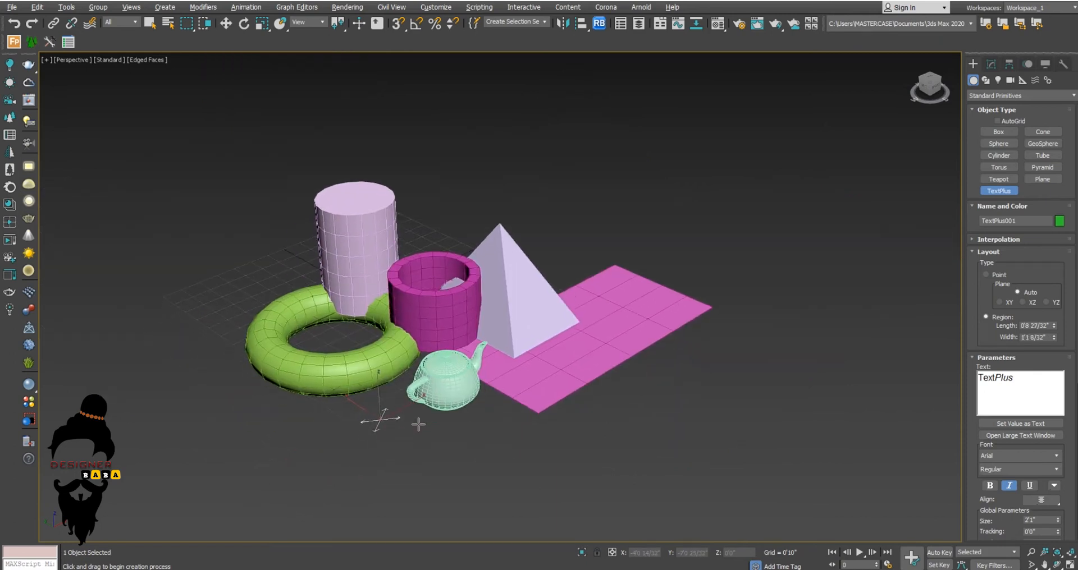
pyautogui.click(488, 465)
pyautogui.moveTo(472, 493); pyautogui.dragTo(518, 468, button='middle')
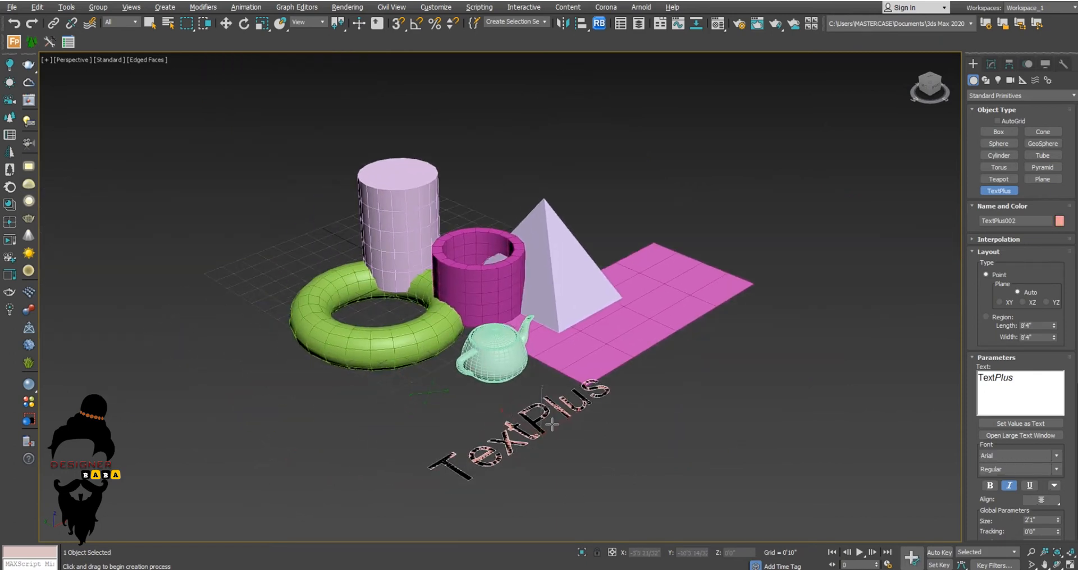
pyautogui.rightClick(652, 443)
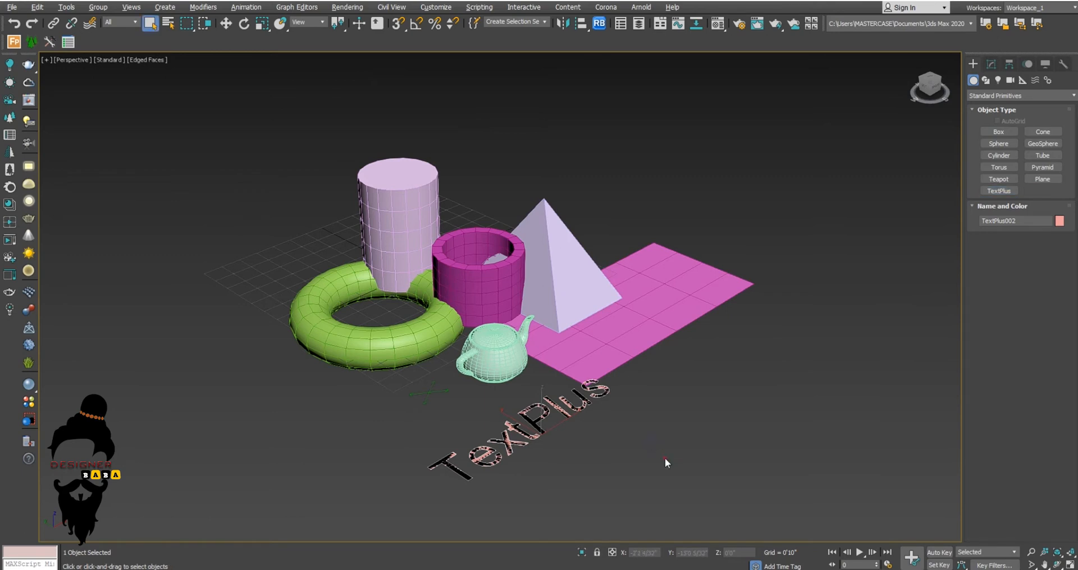
# Select all the primitives and text objects in the scene and delete them
pyautogui.hotkey('ctrl', 'a')
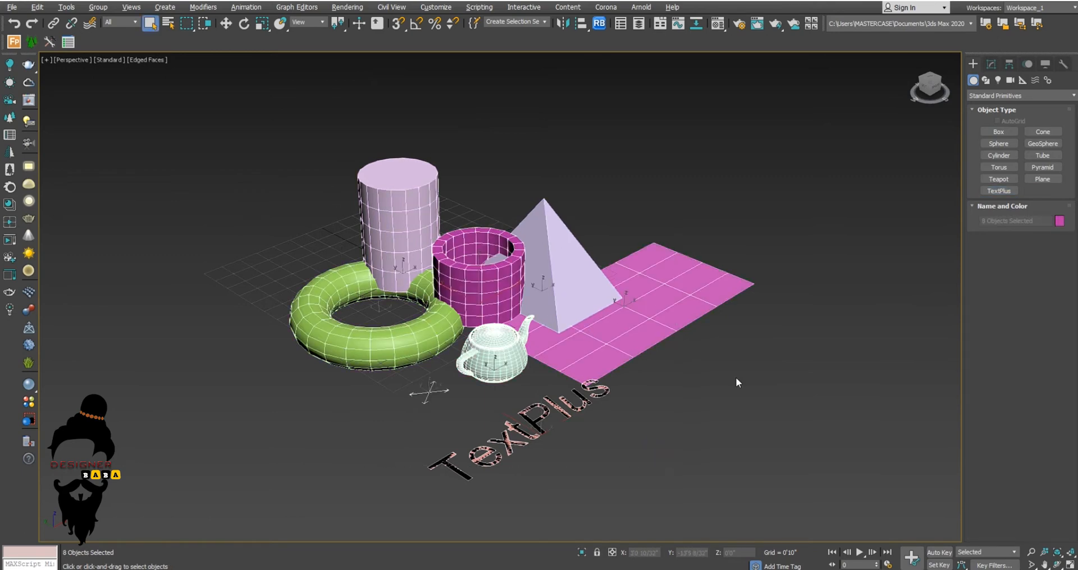
pyautogui.click(736, 379)
pyautogui.moveTo(716, 422); pyautogui.dragTo(292, 127)
pyautogui.press('Delete')
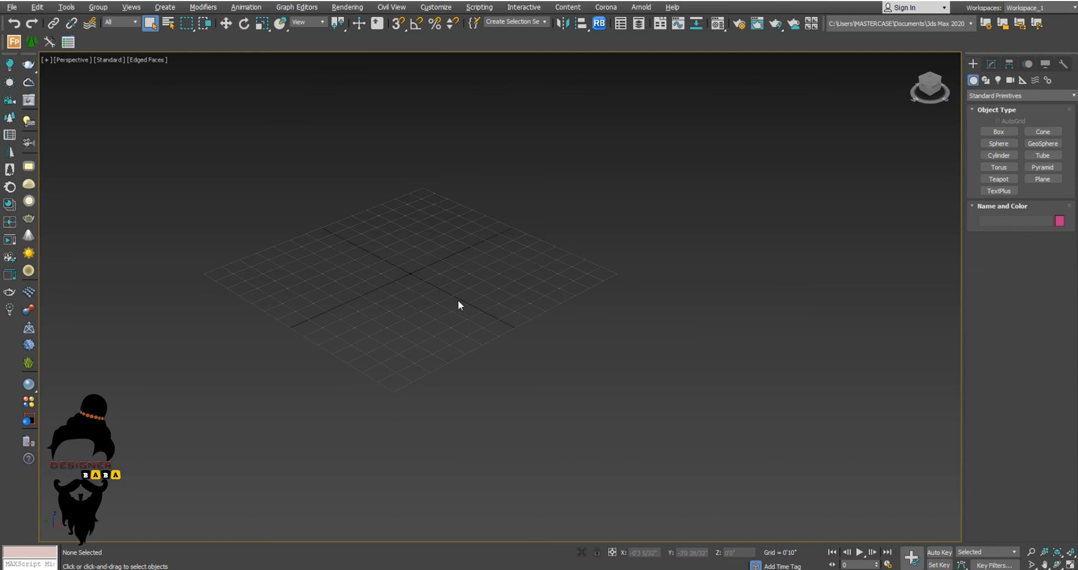
# Create a sphere of about 5'6" radius on the Perspective grid, then enlarge its radius to about 6'4" and raise its segments to 95
pyautogui.click(995, 143)
pyautogui.moveTo(455, 294); pyautogui.dragTo(744, 364)
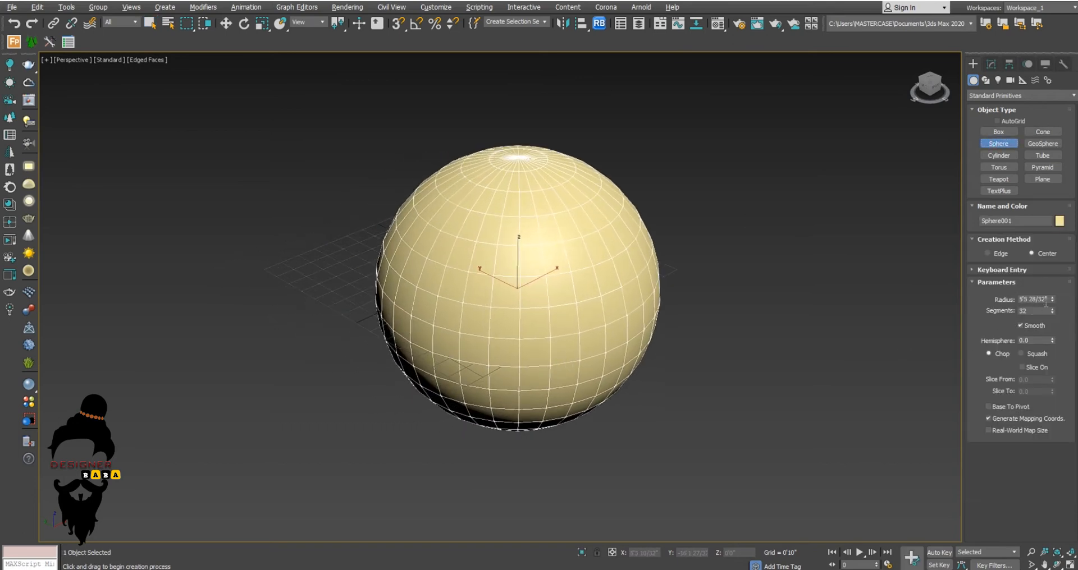
pyautogui.moveTo(1053, 300); pyautogui.dragTo(1036, 275)
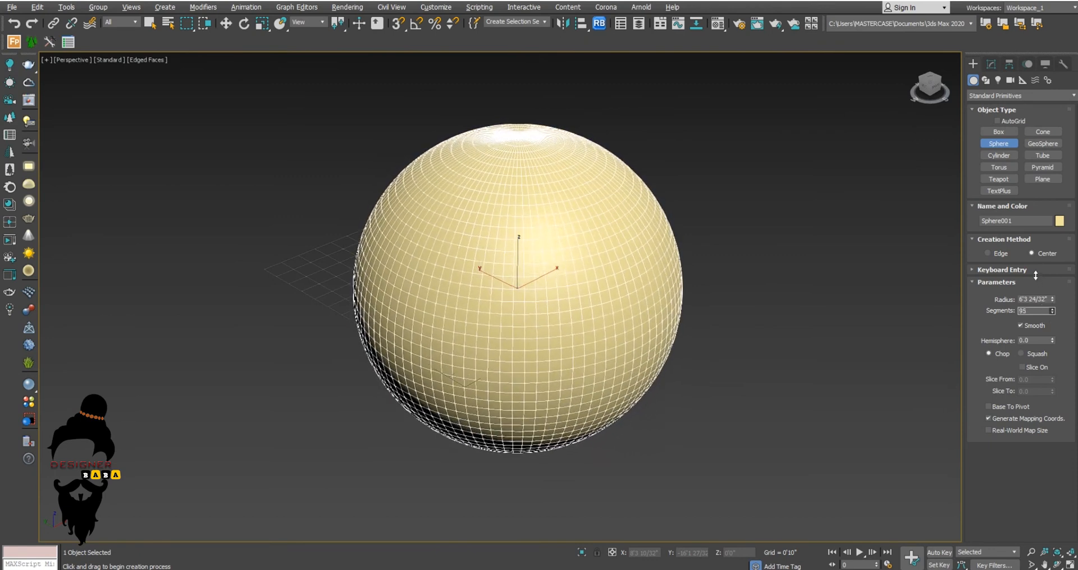
# Set the sphere's segments to 12 and then to 20
pyautogui.click(1032, 311)
pyautogui.write('12')
pyautogui.press('Return')
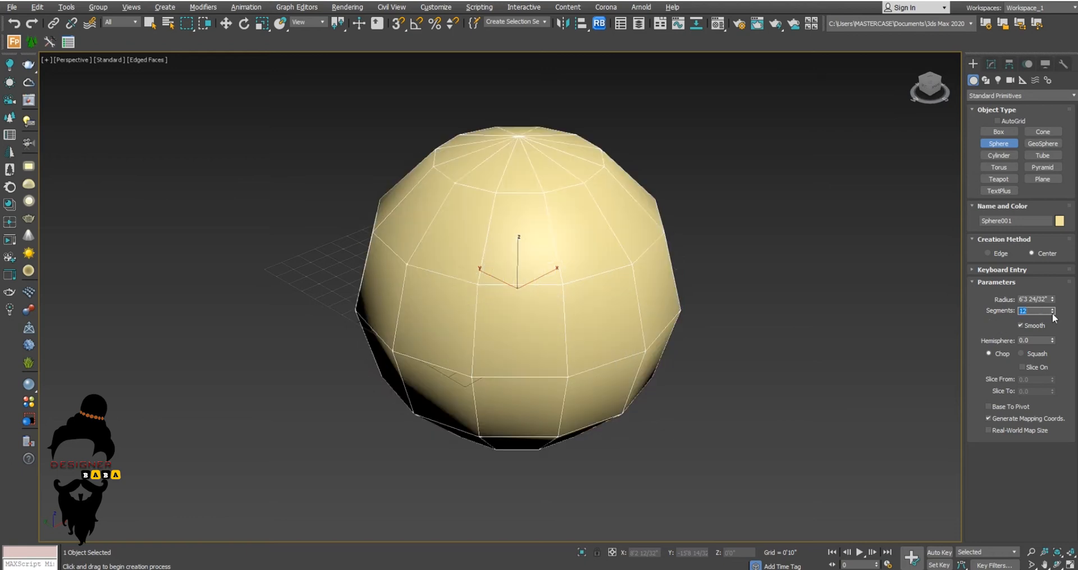
pyautogui.write('20')
pyautogui.press('Return')
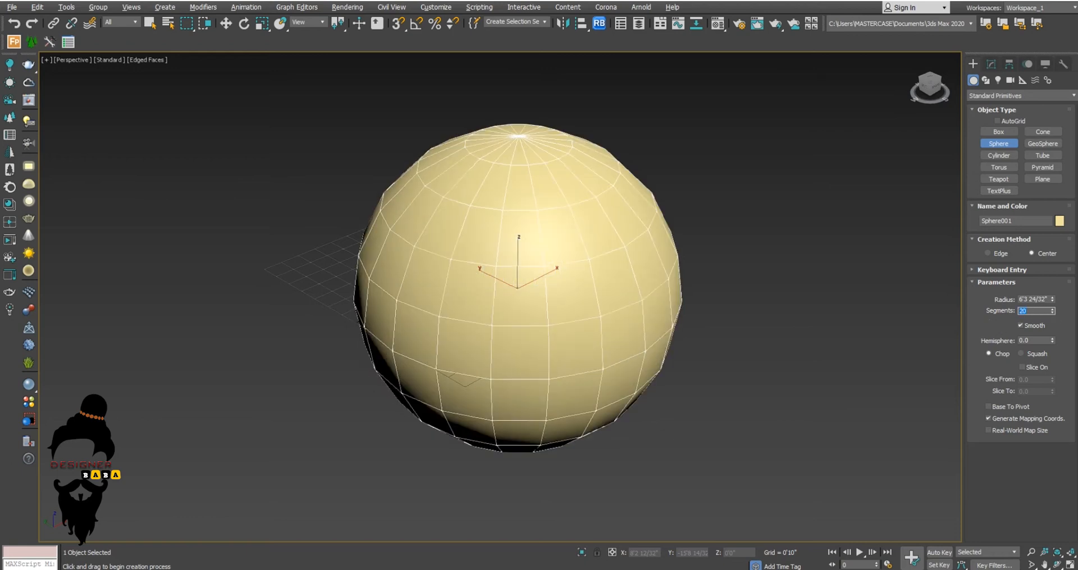
# Turn the sphere's Smooth option off and back on to compare the shading
pyautogui.keyDown('alt'); pyautogui.moveTo(655, 370); pyautogui.dragTo(691, 352, button='middle'); pyautogui.keyUp('alt')
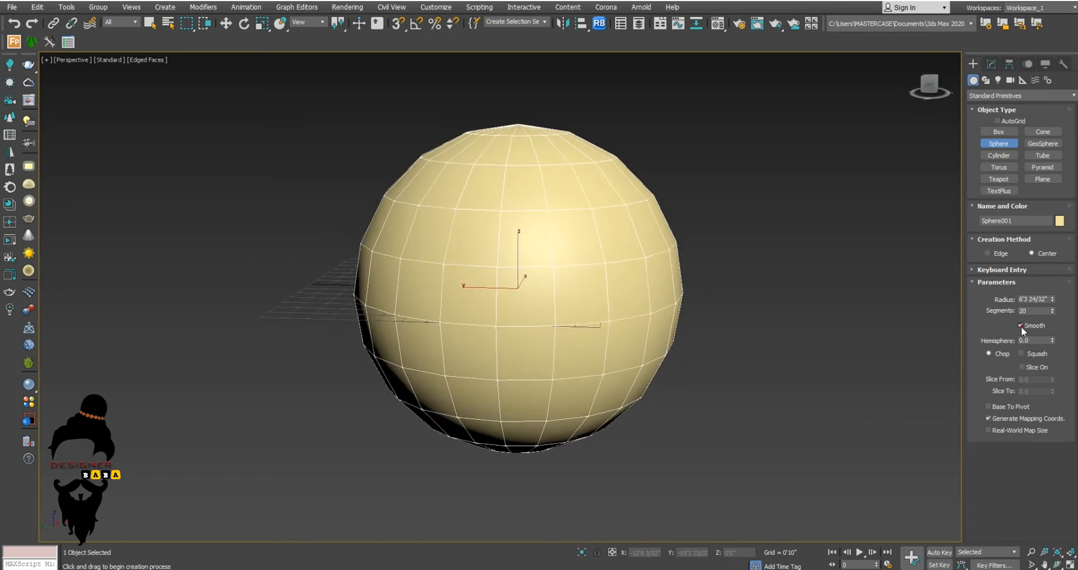
pyautogui.click(1020, 325)
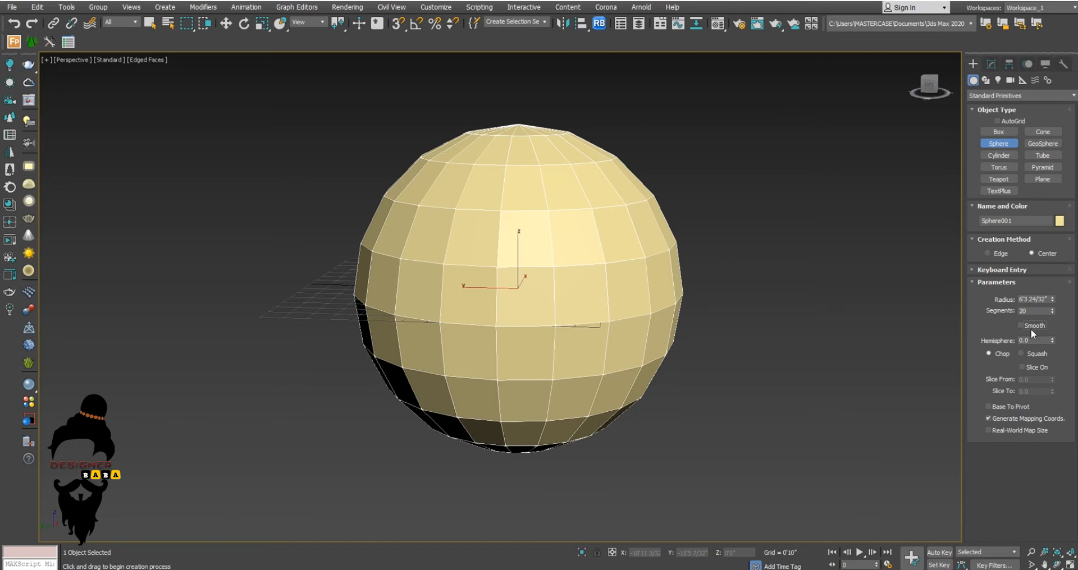
pyautogui.click(1028, 326)
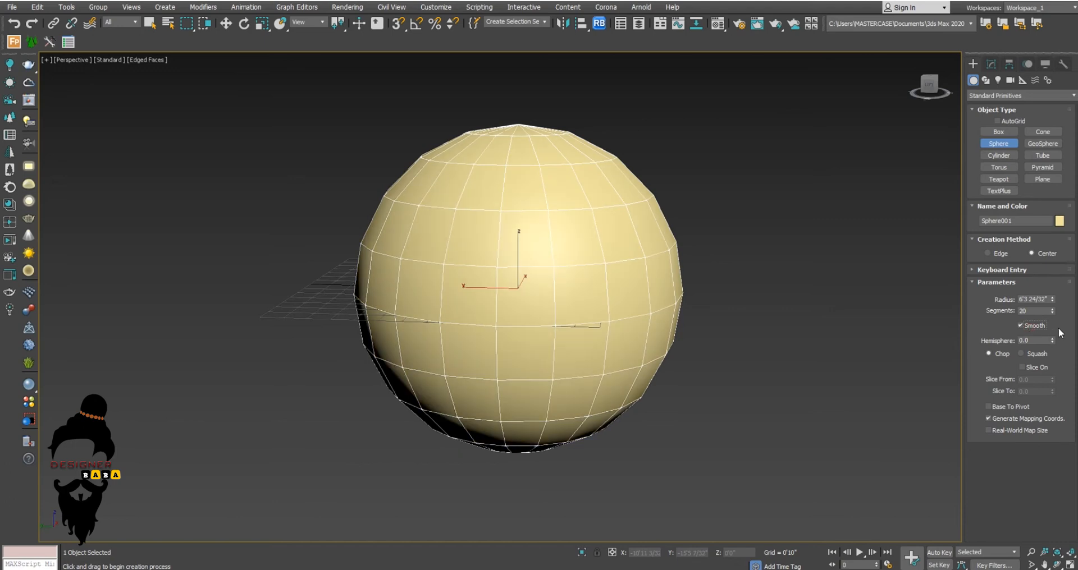
# Try a Hemisphere value of 0.495 on the sphere in Chop mode, then switch to Squash and set Hemisphere to 0.37
pyautogui.moveTo(1053, 337); pyautogui.dragTo(1048, 329)
pyautogui.moveTo(1053, 341); pyautogui.dragTo(1044, 294)
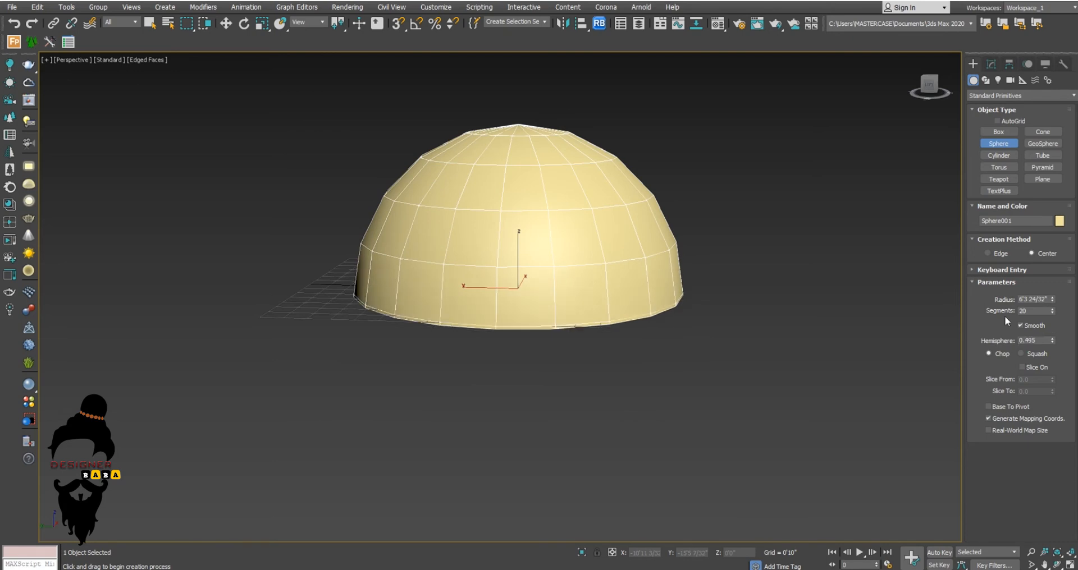
pyautogui.moveTo(1053, 342)
pyautogui.mouseDown()
pyautogui.moveTo(1045, 322)
pyautogui.moveTo(1043, 349)
pyautogui.mouseUp()
pyautogui.click(1021, 354)
pyautogui.moveTo(1052, 341); pyautogui.dragTo(1026, 362)
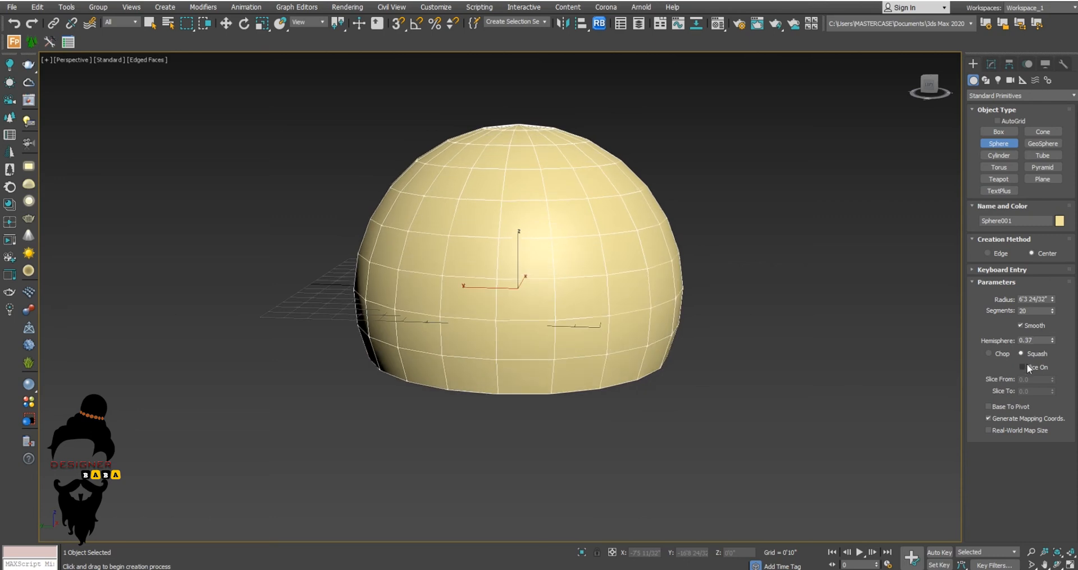
# Slice the sphere with Slice From 69 and Slice To -212, and turn on Base To Pivot
pyautogui.moveTo(1051, 380); pyautogui.dragTo(1051, 354)
pyautogui.keyDown('alt'); pyautogui.moveTo(718, 342); pyautogui.dragTo(674, 389, button='middle'); pyautogui.keyUp('alt')
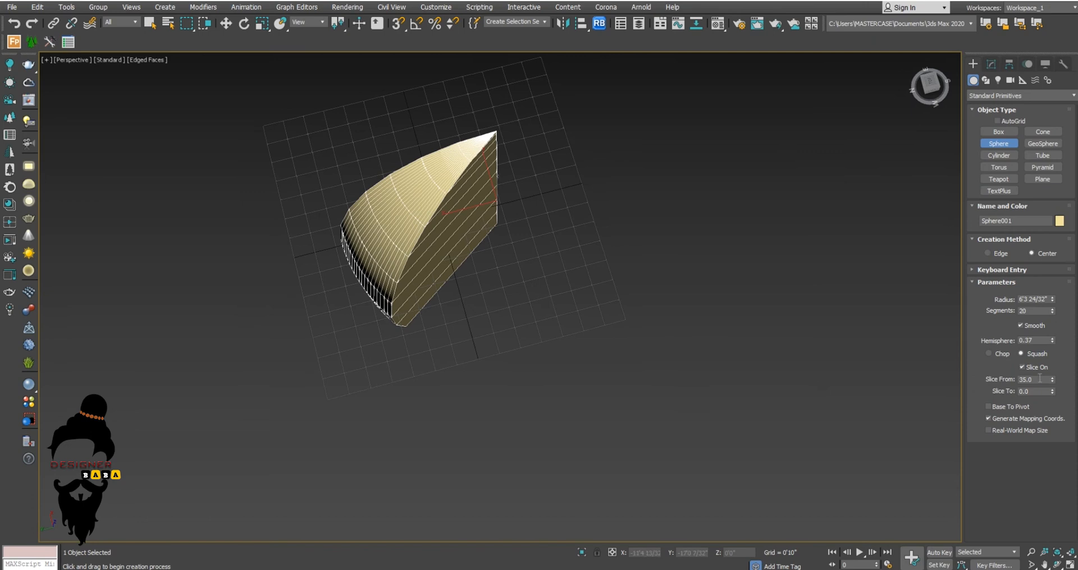
pyautogui.moveTo(1053, 380); pyautogui.dragTo(1052, 533)
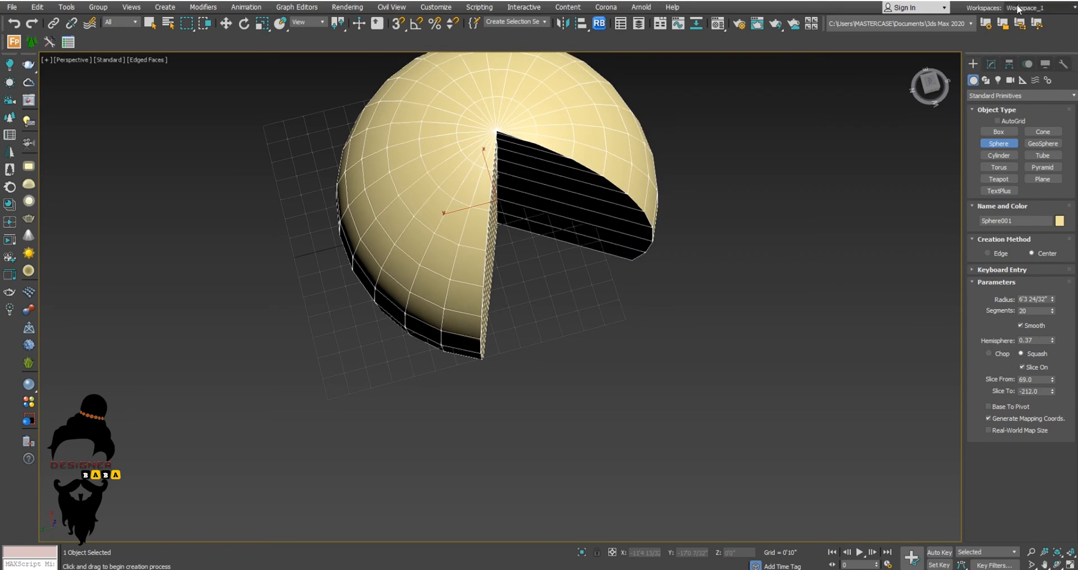
pyautogui.keyDown('alt'); pyautogui.moveTo(770, 314); pyautogui.dragTo(746, 292, button='middle'); pyautogui.keyUp('alt')
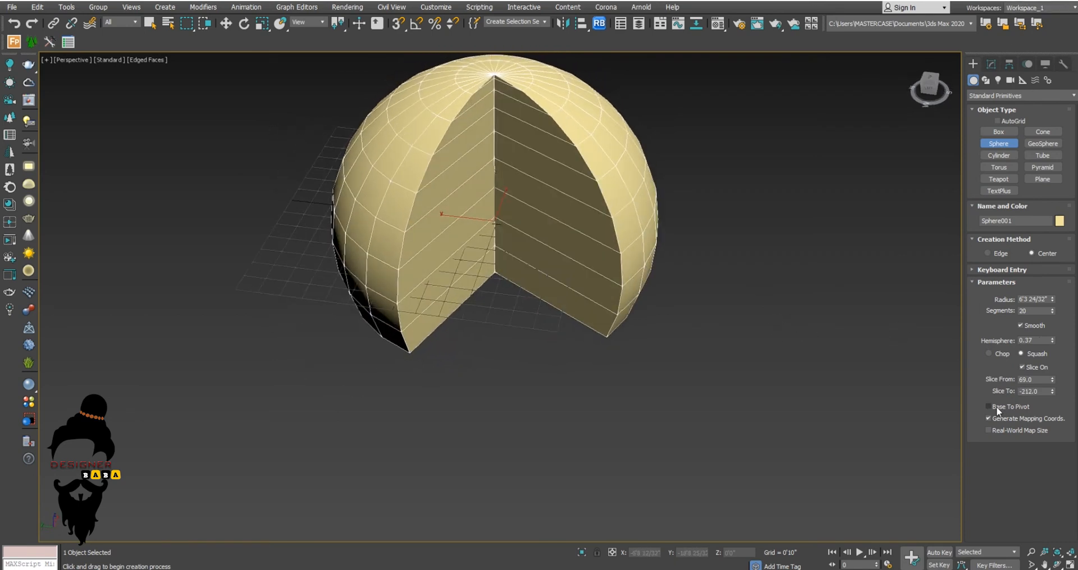
pyautogui.click(996, 407)
pyautogui.keyDown('alt'); pyautogui.moveTo(501, 230); pyautogui.dragTo(523, 229, button='middle'); pyautogui.keyUp('alt')
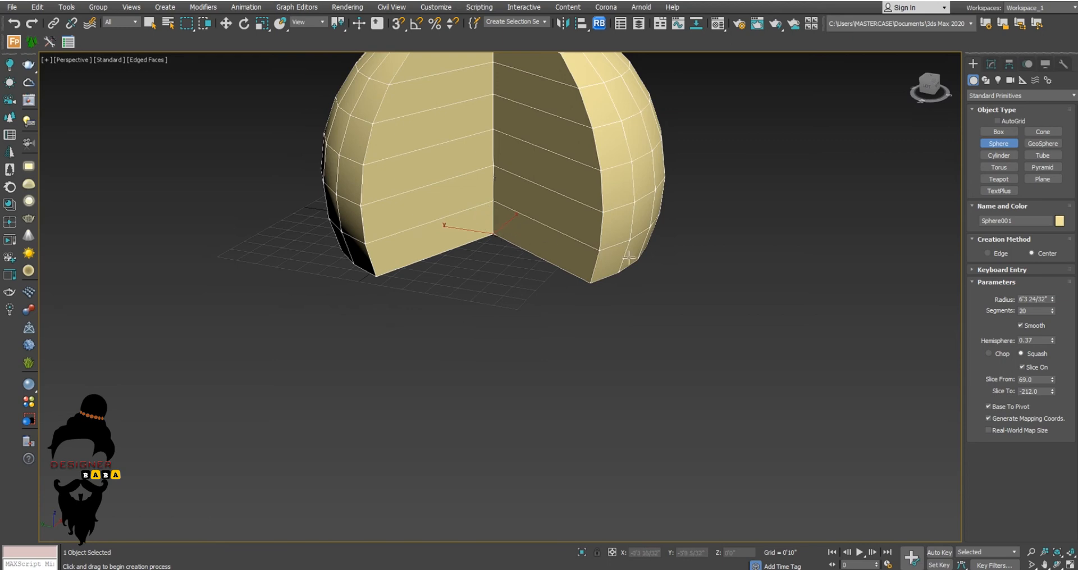
# Create a geosphere with a radius of about 3' in front of the sliced sphere
pyautogui.click(1043, 144)
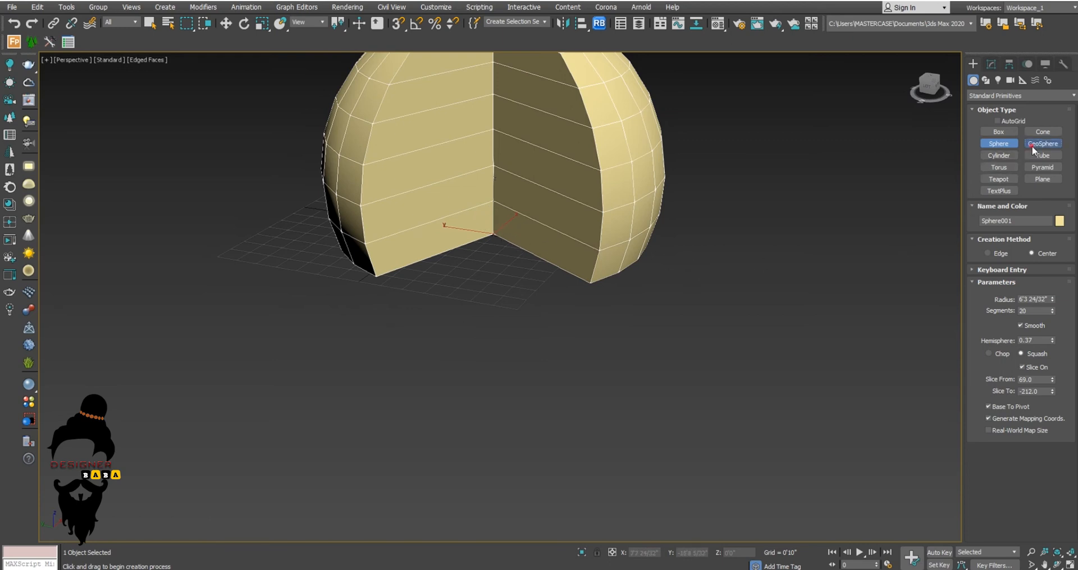
pyautogui.moveTo(434, 375); pyautogui.dragTo(449, 419)
pyautogui.moveTo(490, 418); pyautogui.dragTo(561, 333, button='middle')
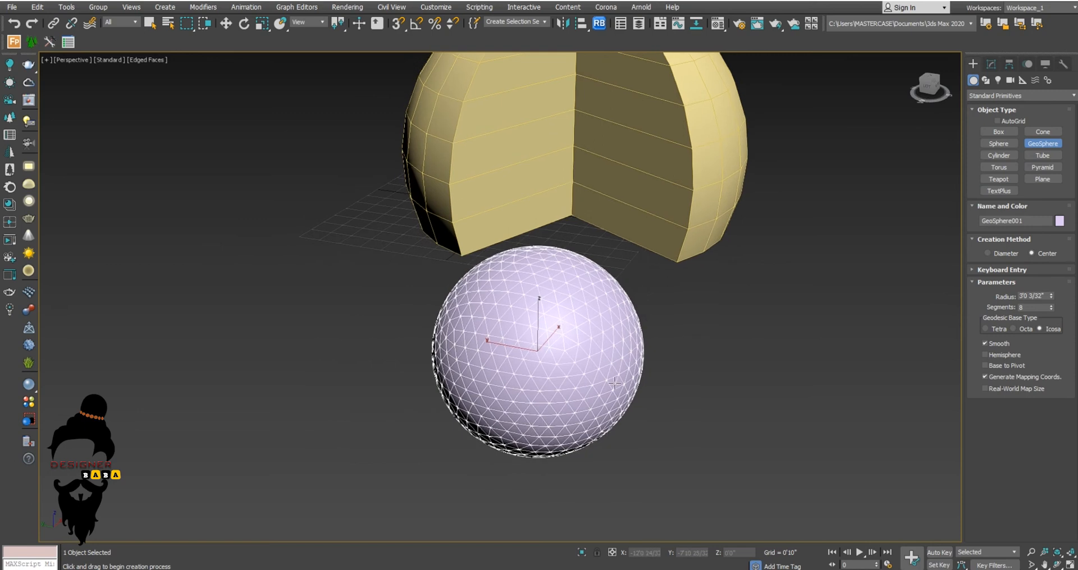
# Toggle the geosphere's Hemisphere option on and off, turn off Smooth and turn on Base To Pivot
pyautogui.scroll(3, 532, 362)
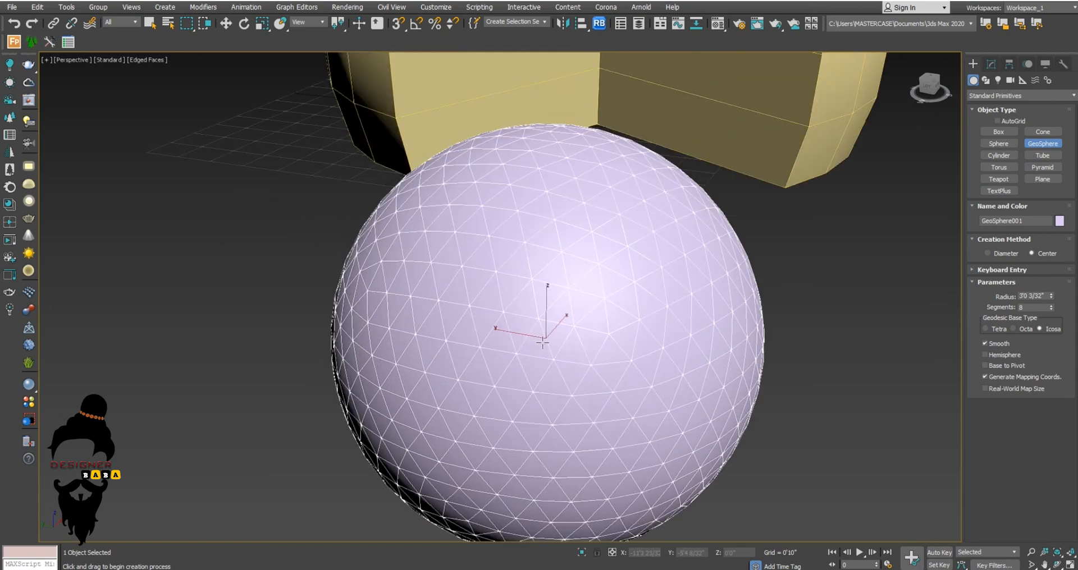
pyautogui.click(986, 355)
pyautogui.click(986, 355)
pyautogui.click(987, 344)
# Create a cylinder beside the geosphere, about 4'11" in radius and 5'6" high
pyautogui.scroll(-5, 644, 334)
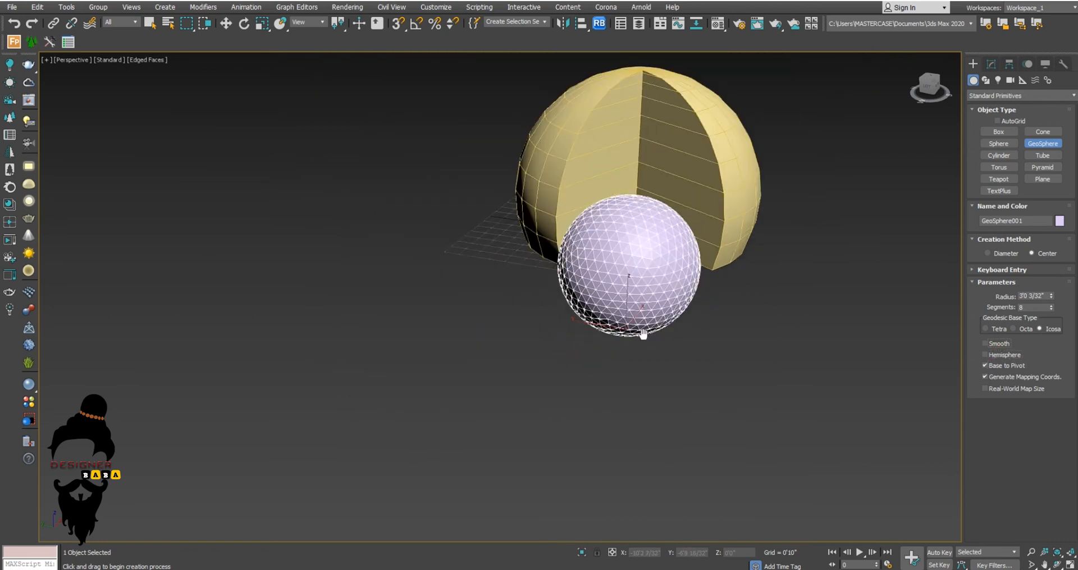
pyautogui.click(999, 156)
pyautogui.moveTo(611, 338); pyautogui.dragTo(680, 272, button='middle')
pyautogui.moveTo(498, 329); pyautogui.dragTo(487, 391)
pyautogui.click(492, 110)
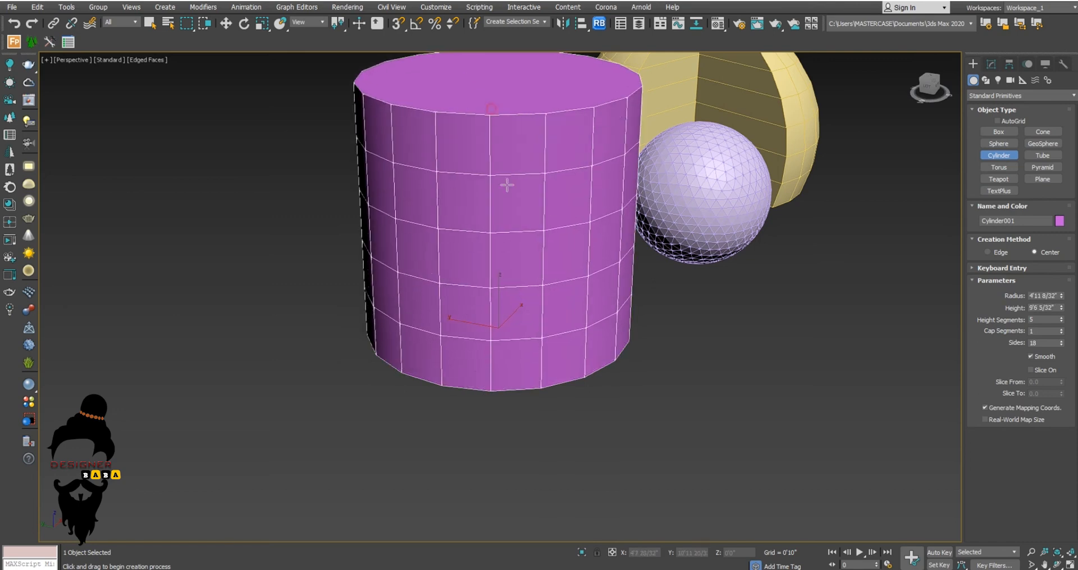
# Set the cylinder's height segments to 13, cap segments to 6 and sides to 23
pyautogui.scroll(-4, 598, 320)
pyautogui.scroll(5, 581, 326)
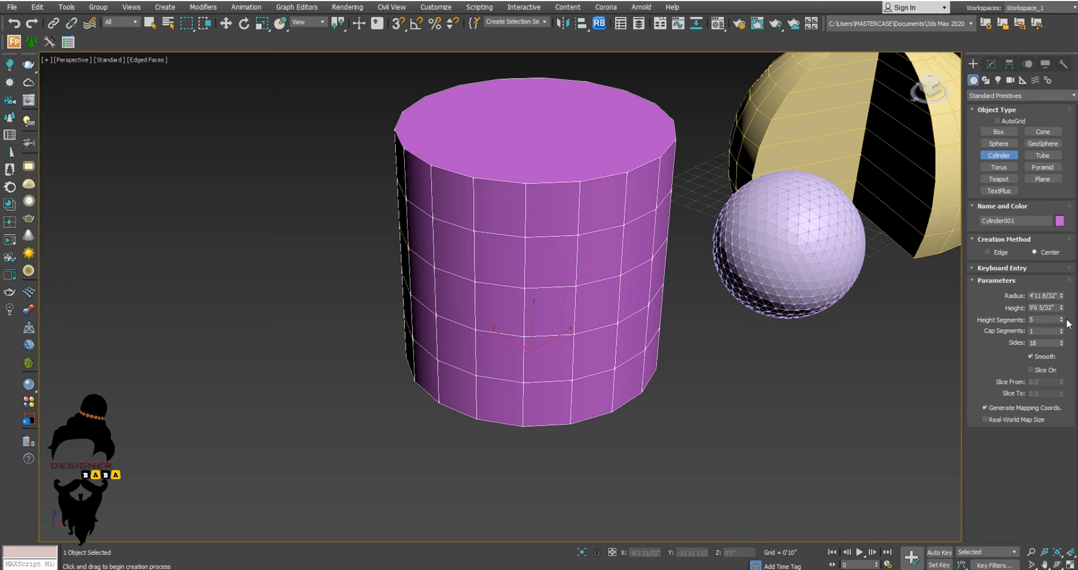
pyautogui.moveTo(1062, 318); pyautogui.dragTo(1061, 328)
pyautogui.click(1061, 340)
pyautogui.moveTo(1061, 341); pyautogui.dragTo(1061, 341)
# Toggle the cylinder's Smooth option off and on, turn on Slice On and adjust Slice From to cut away its front portion
pyautogui.click(1040, 357)
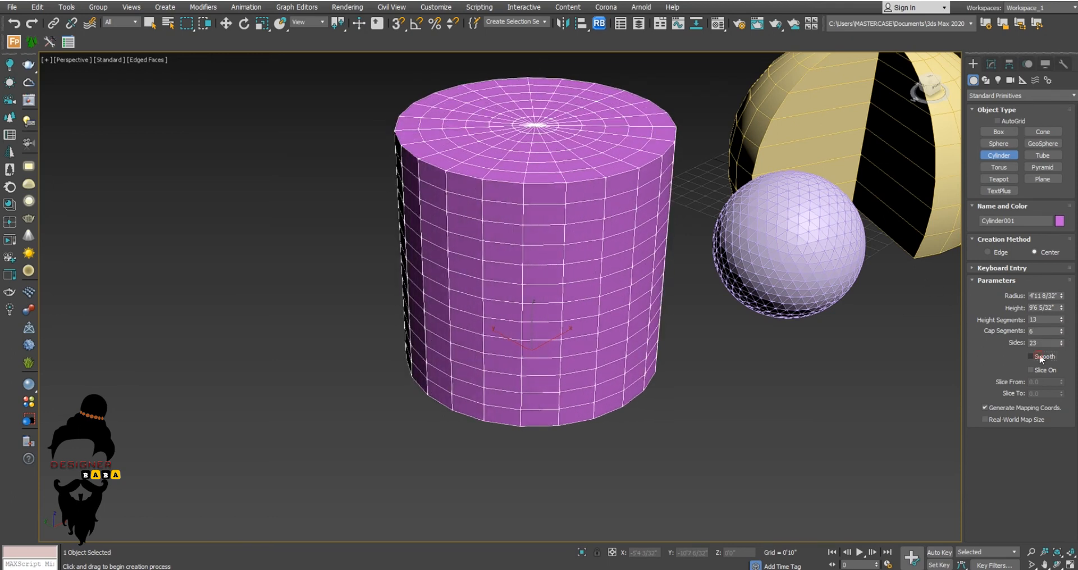
pyautogui.click(1039, 357)
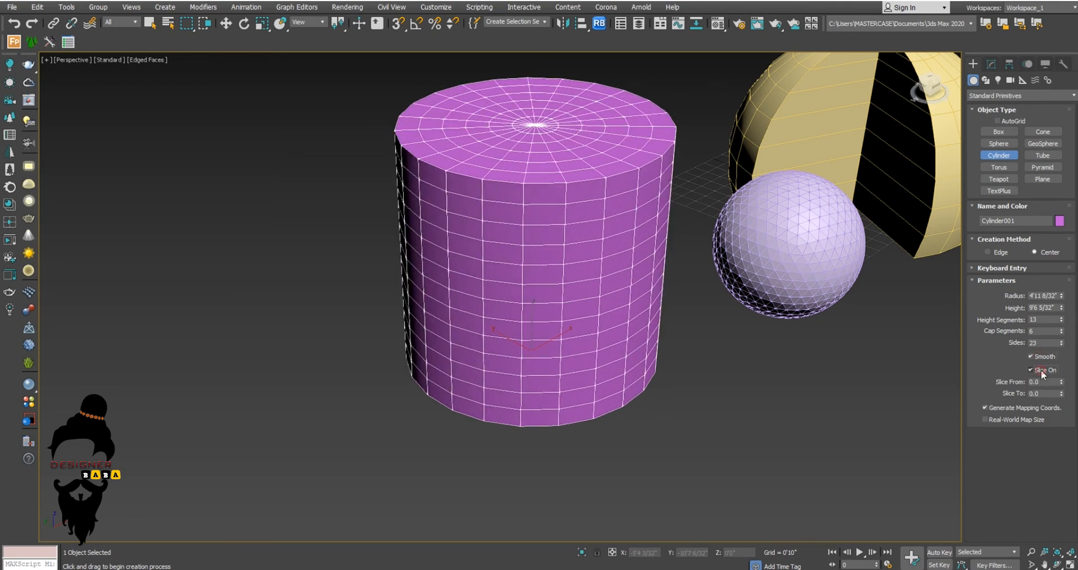
pyautogui.moveTo(1061, 382); pyautogui.dragTo(1072, 444)
# Select the cylinder, geosphere and sliced sphere together and delete them to empty the scene
pyautogui.scroll(-5, 676, 317)
pyautogui.moveTo(770, 355); pyautogui.dragTo(711, 380, button='middle')
pyautogui.rightClick(711, 380)
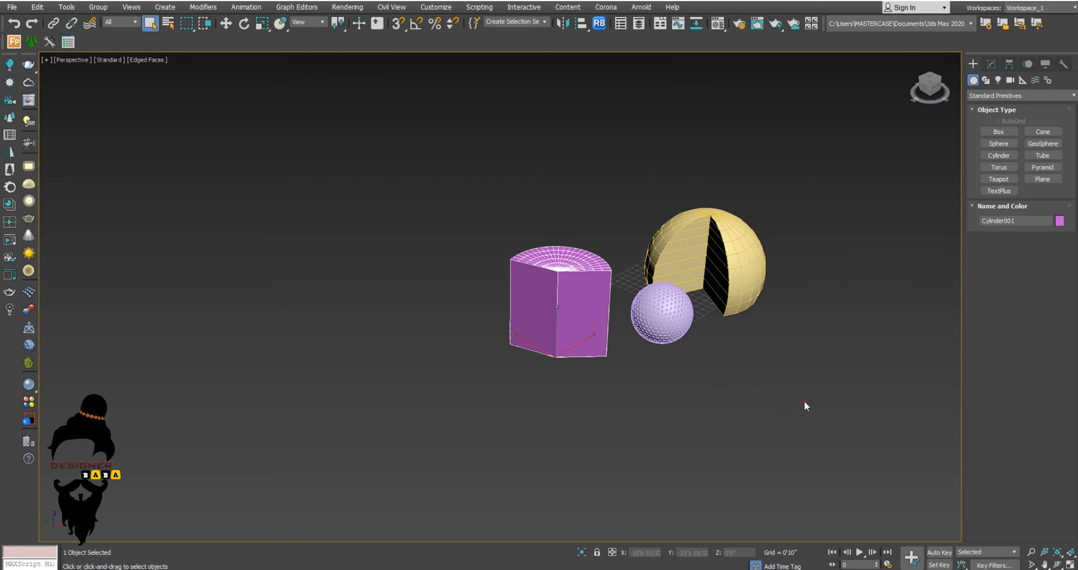
pyautogui.moveTo(804, 400); pyautogui.dragTo(544, 222)
pyautogui.press('Delete')
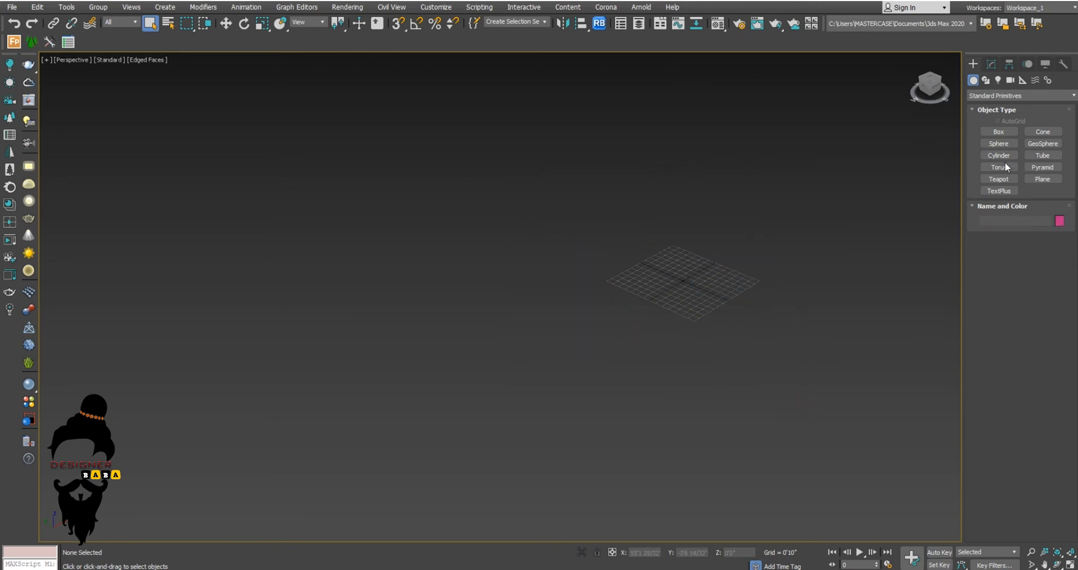
# Create a tube beside the grid with radii of about 12' and 8'6" and a height of about 16'10"
pyautogui.click(1042, 157)
pyautogui.moveTo(522, 279); pyautogui.dragTo(519, 339)
pyautogui.click(523, 319)
pyautogui.click(530, 155)
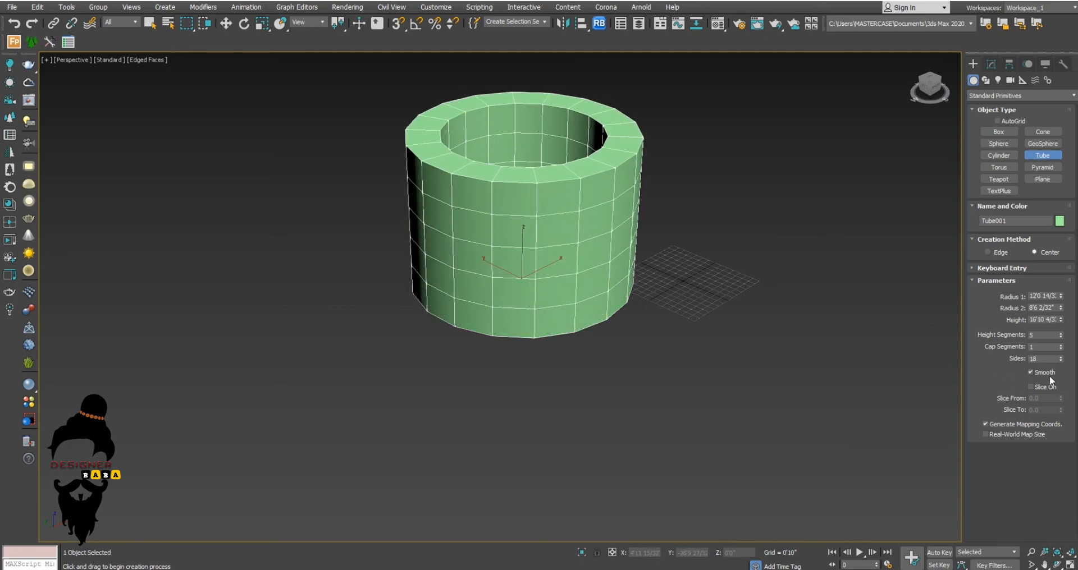
# Delete the tube and place a TextPlus object in the perspective view
pyautogui.press('Delete')
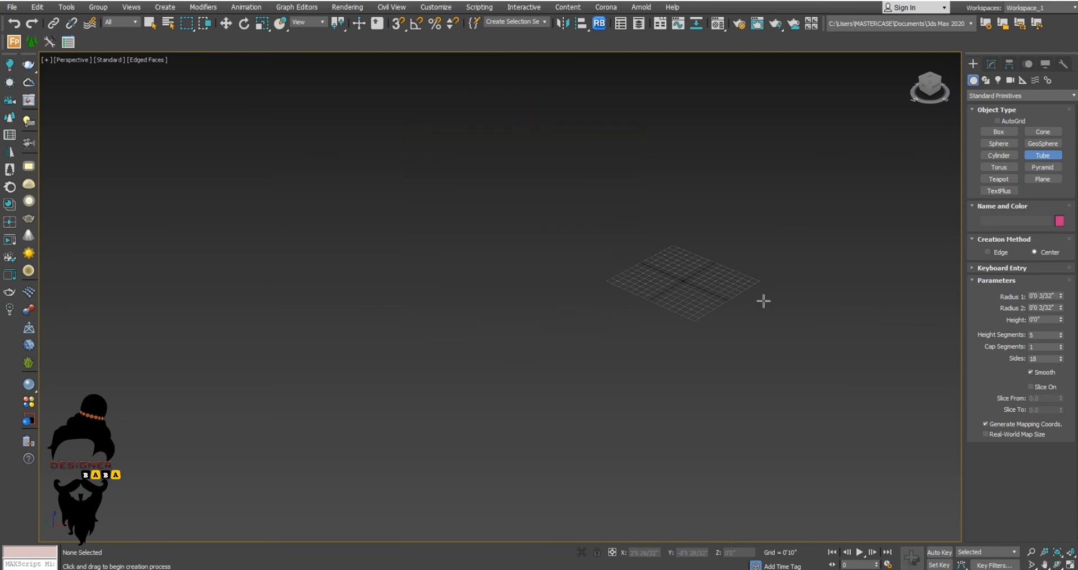
pyautogui.click(995, 192)
pyautogui.moveTo(484, 296); pyautogui.dragTo(531, 297)
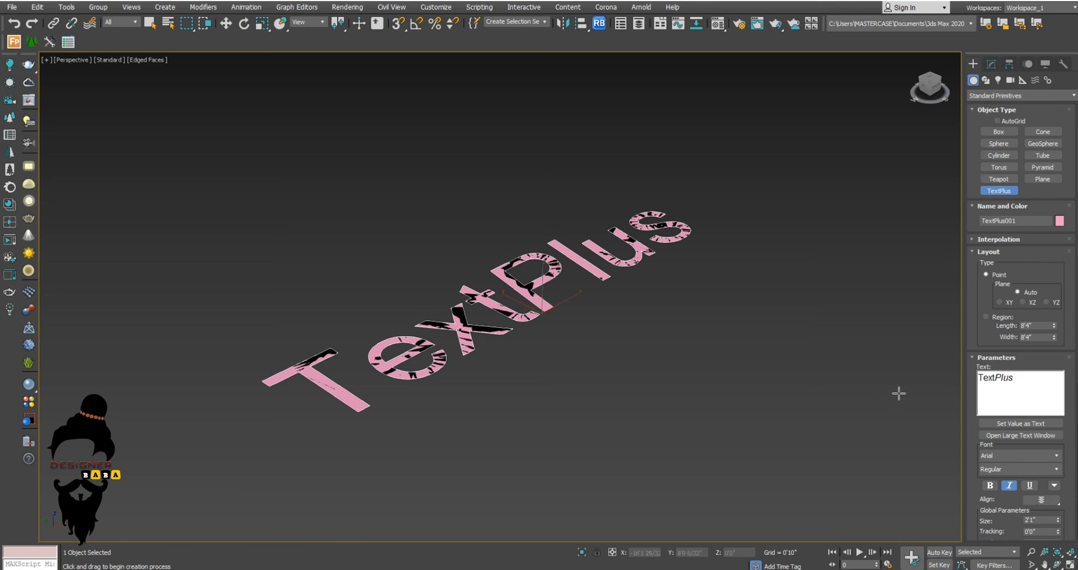
# Replace the TextPlus object's default text with "gd interiors"
pyautogui.moveTo(1016, 377); pyautogui.dragTo(903, 373)
pyautogui.write('g')
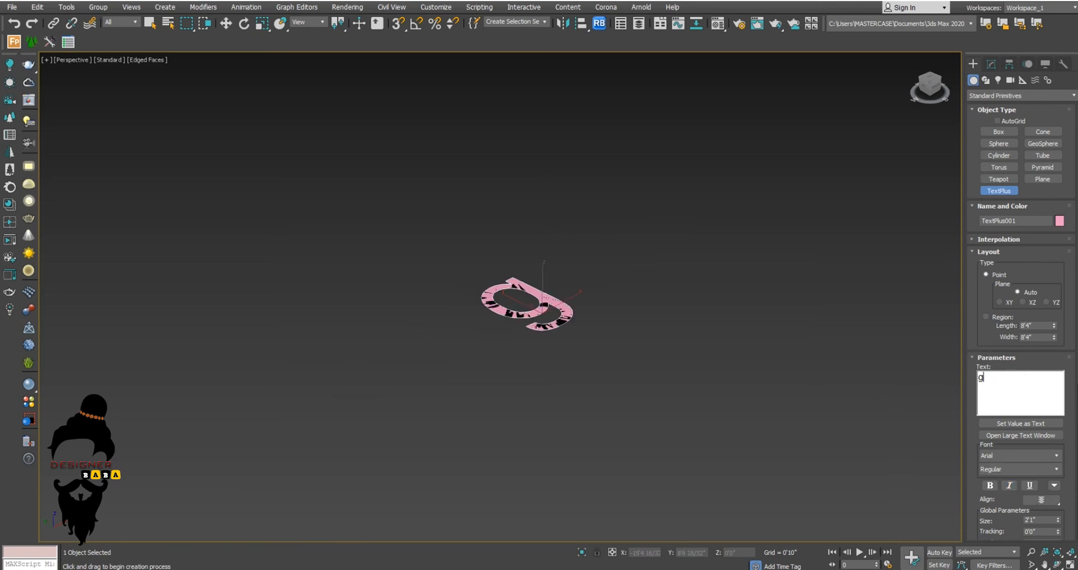
pyautogui.write('d interior')
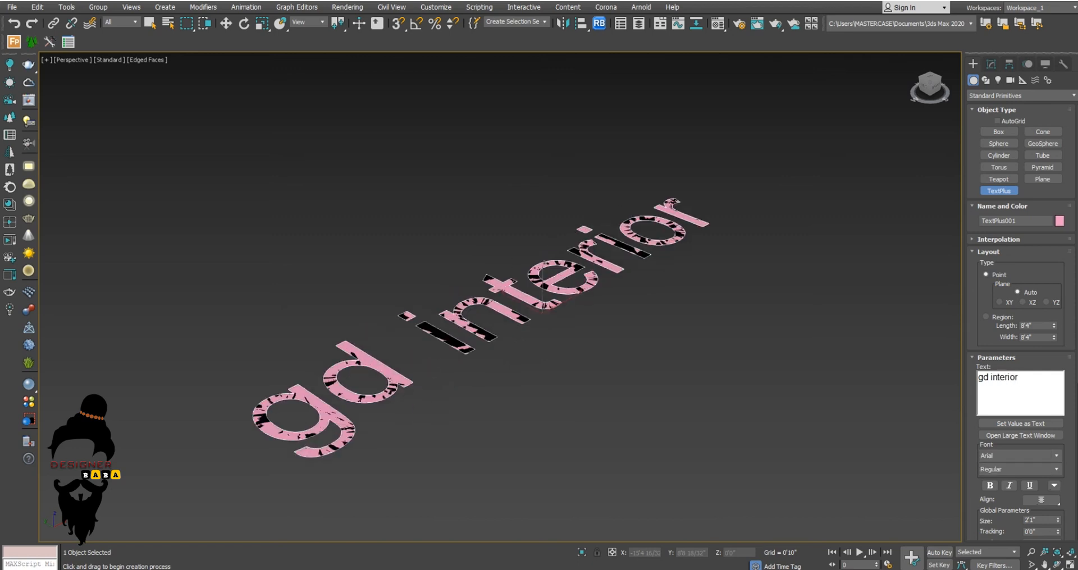
pyautogui.write('d')
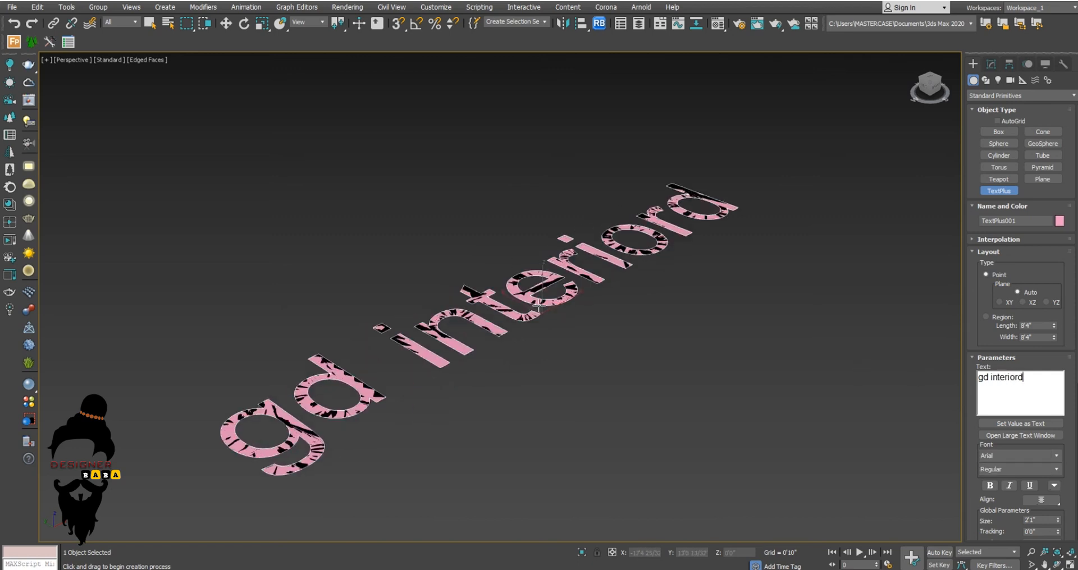
pyautogui.press('BackSpace')
pyautogui.write('s')
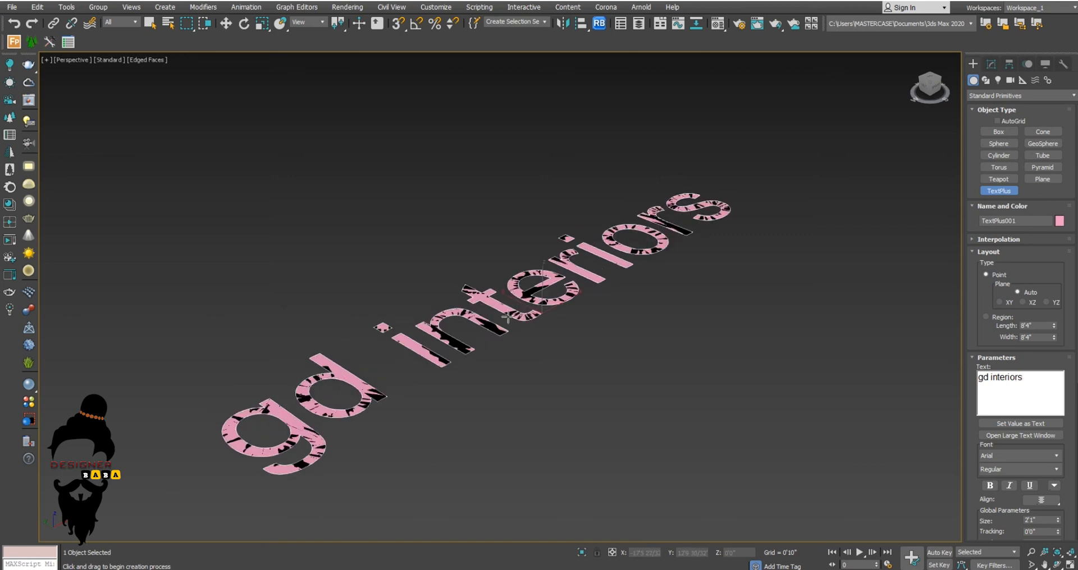
# Format the whole "gd interiors" text as bold and italic
pyautogui.moveTo(617, 365); pyautogui.dragTo(623, 350, button='middle')
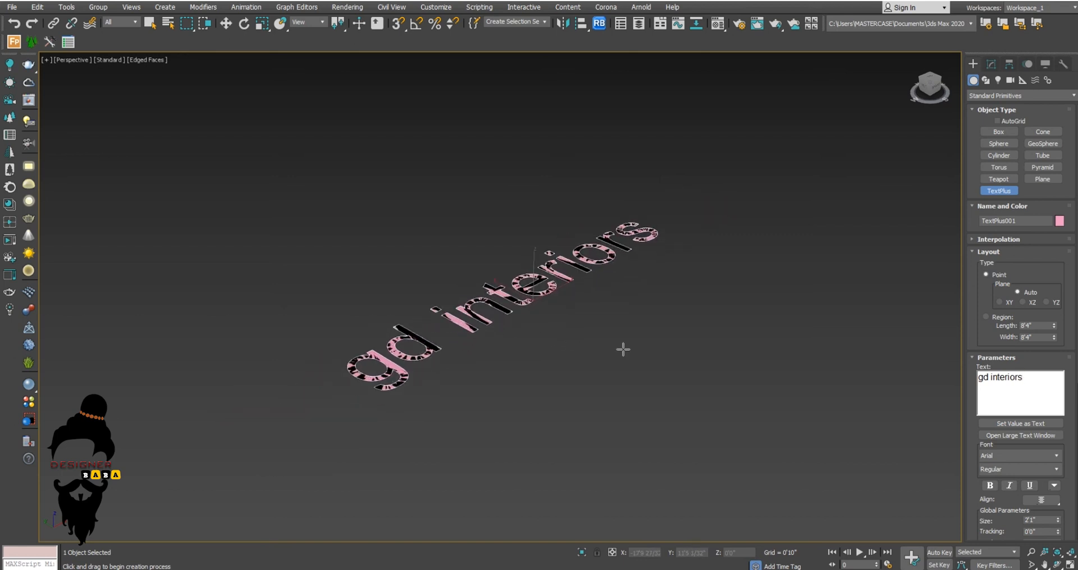
pyautogui.click(991, 486)
pyautogui.click(1009, 486)
pyautogui.click(1026, 489)
pyautogui.moveTo(1039, 379); pyautogui.dragTo(956, 379)
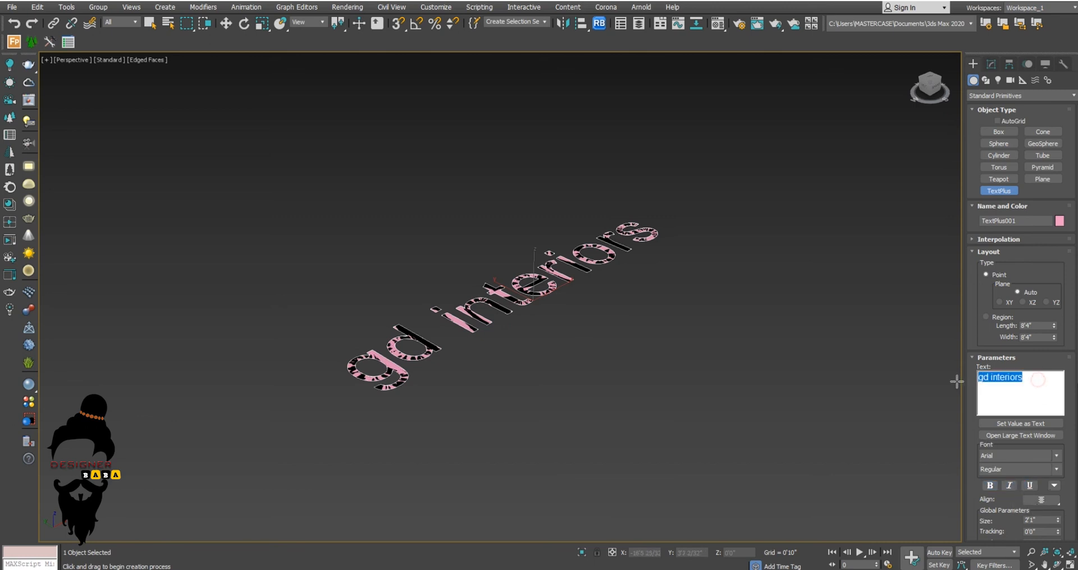
pyautogui.click(989, 485)
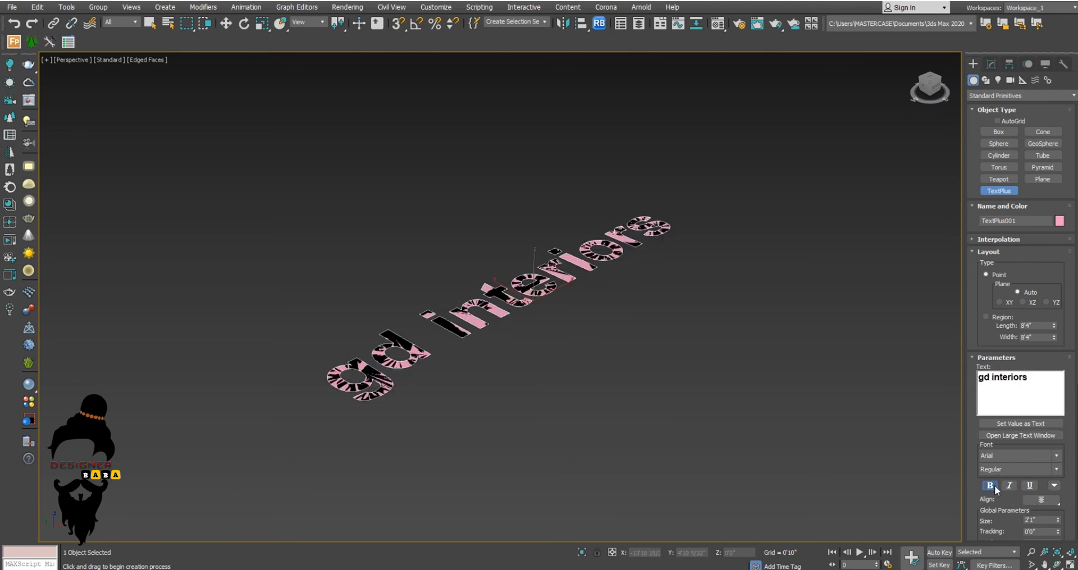
pyautogui.click(1010, 487)
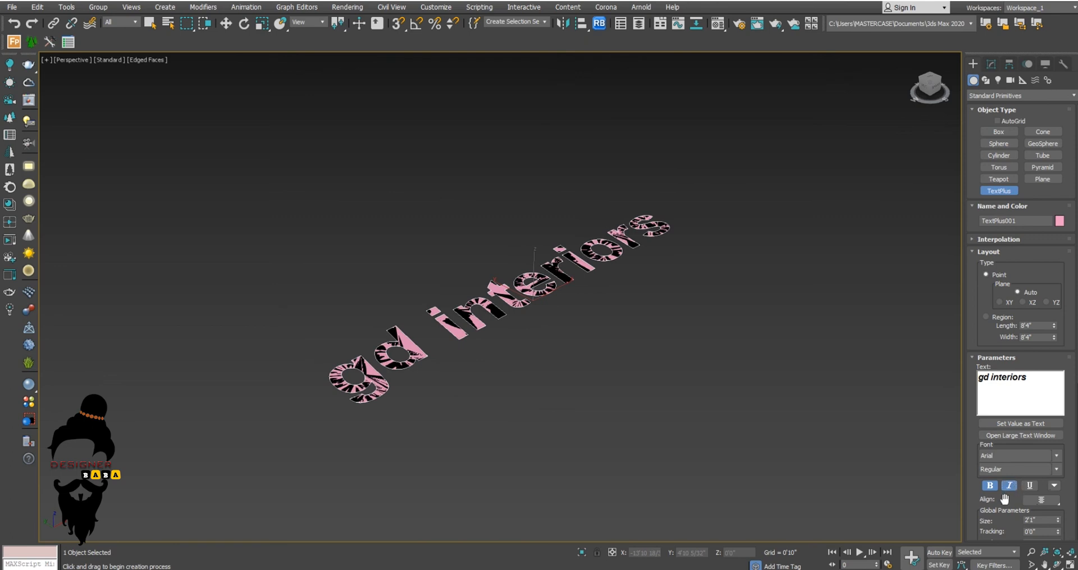
# Set the text size to 2'6" and extrude the letters by 0'2 14/32", finishing the TextPlus creation
pyautogui.scroll(-5, 1009, 498)
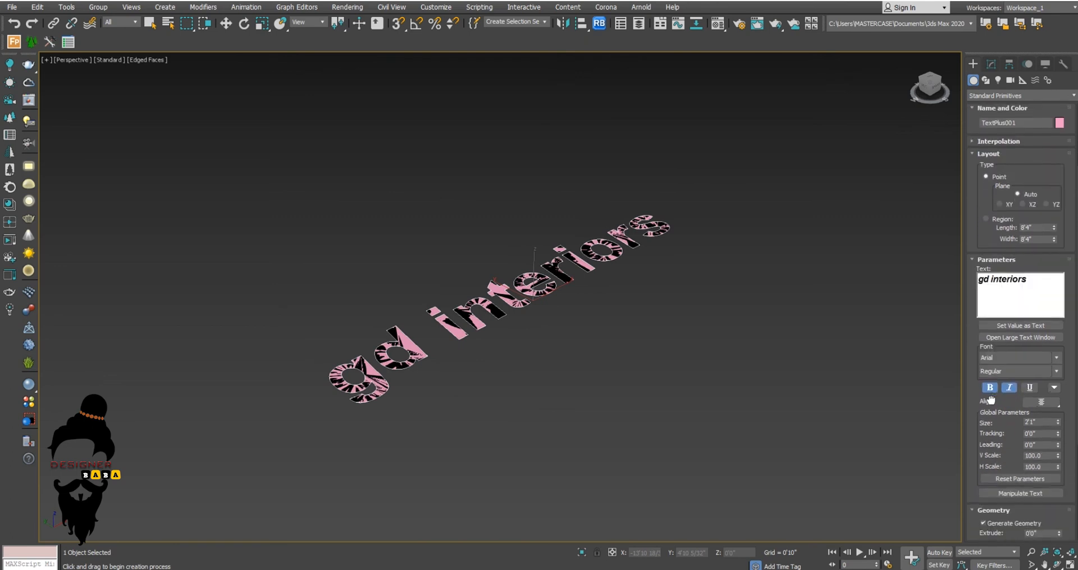
pyautogui.moveTo(1058, 412); pyautogui.dragTo(1064, 399)
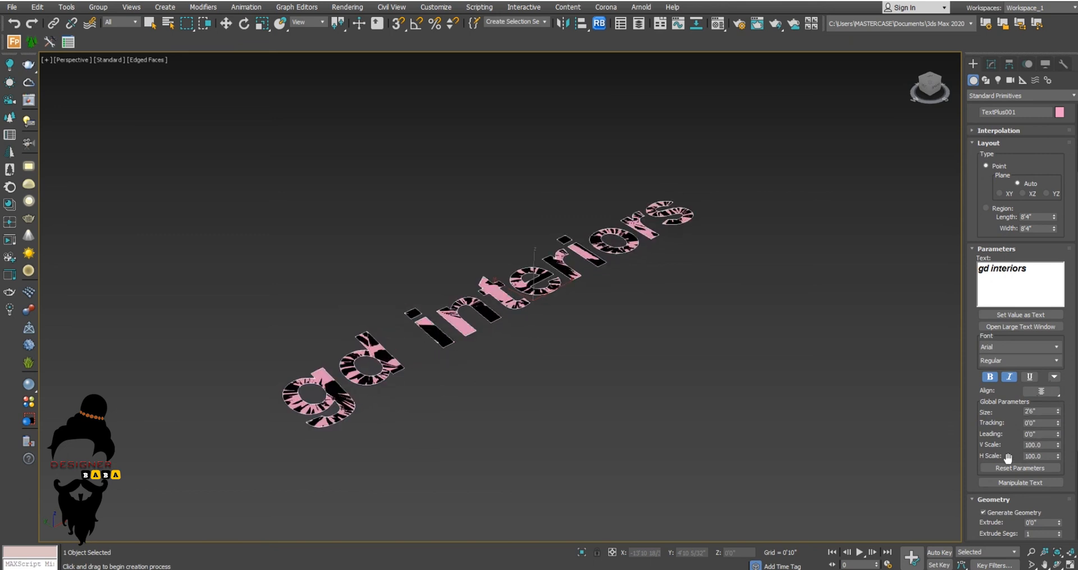
pyautogui.scroll(-4, 1016, 457)
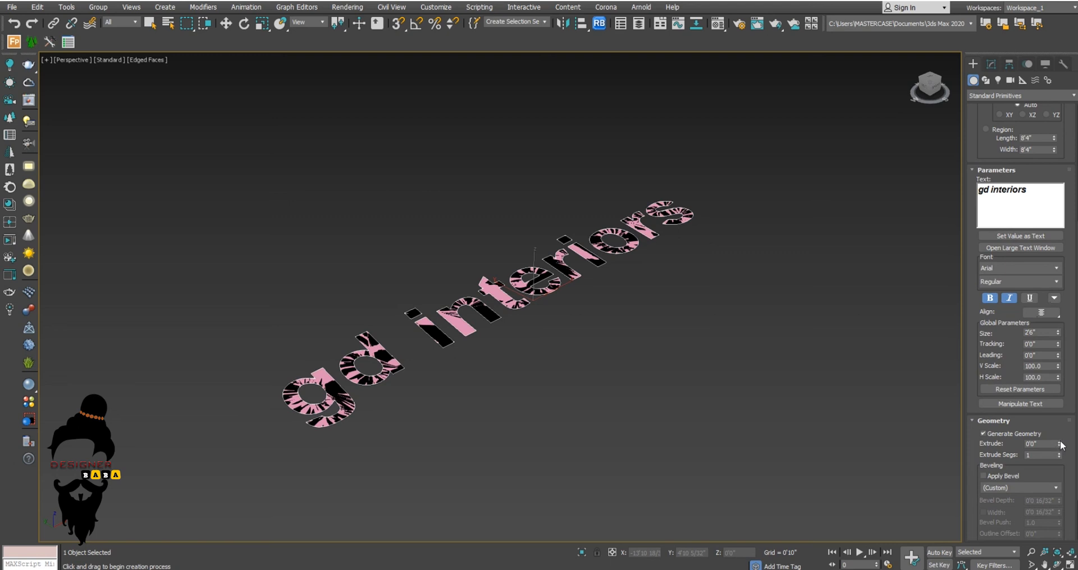
pyautogui.moveTo(1060, 447); pyautogui.dragTo(1054, 370)
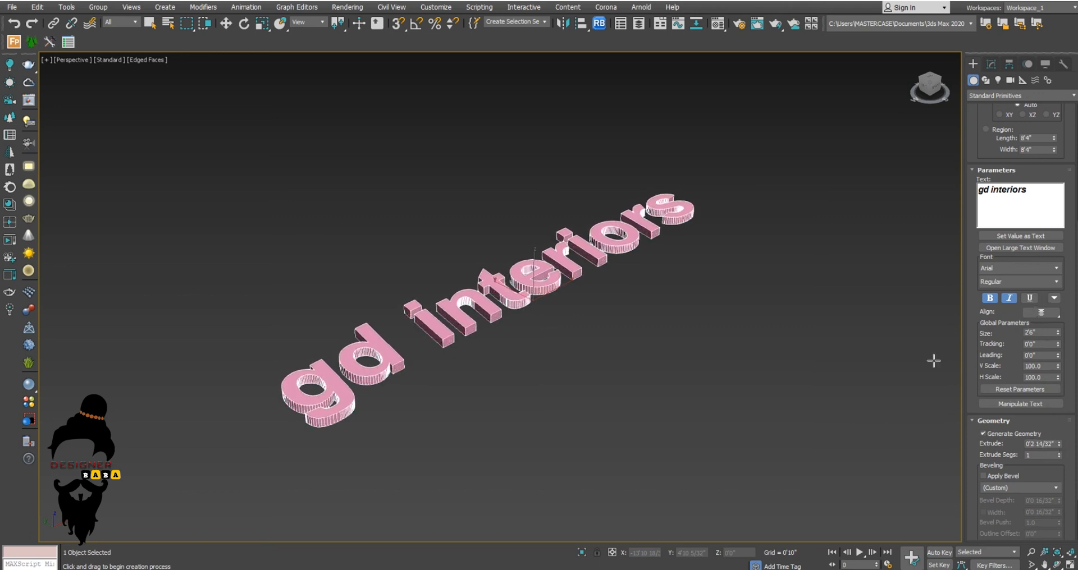
pyautogui.moveTo(569, 290); pyautogui.dragTo(623, 300, button='middle')
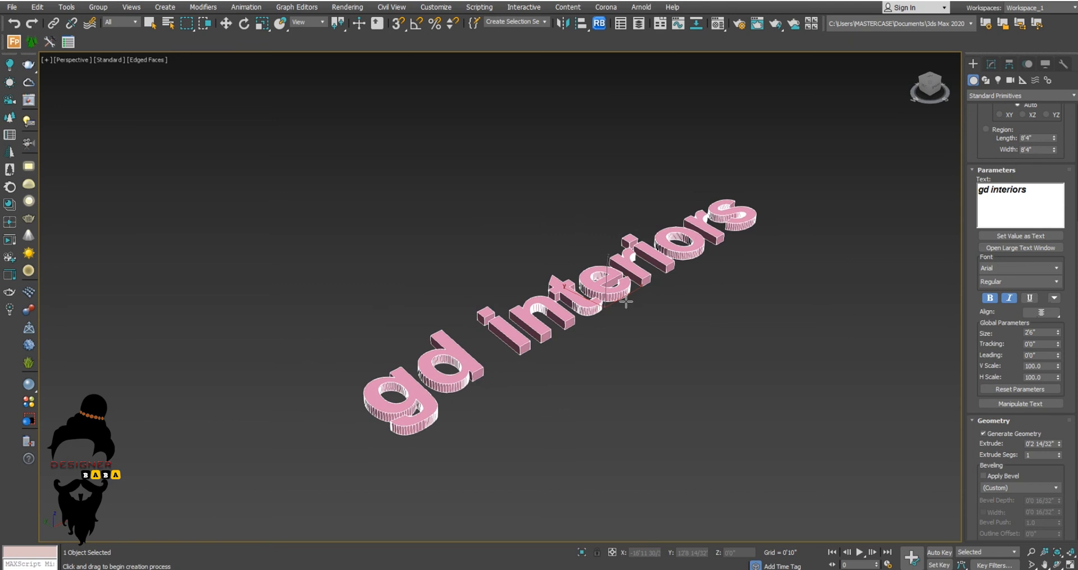
pyautogui.rightClick(653, 316)
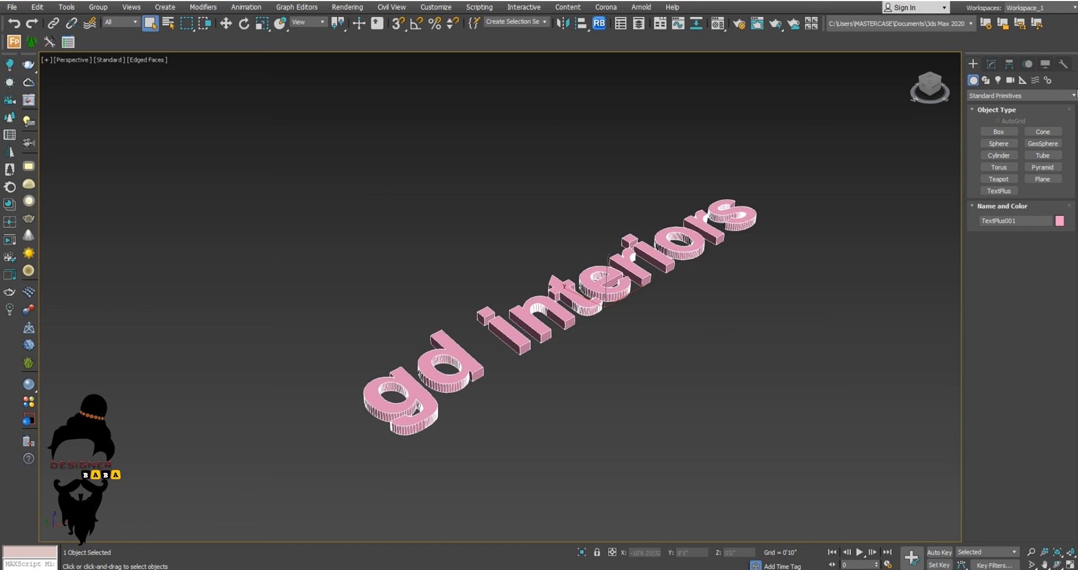
# Open the choice of geometry categories for object creation
pyautogui.click(978, 97)
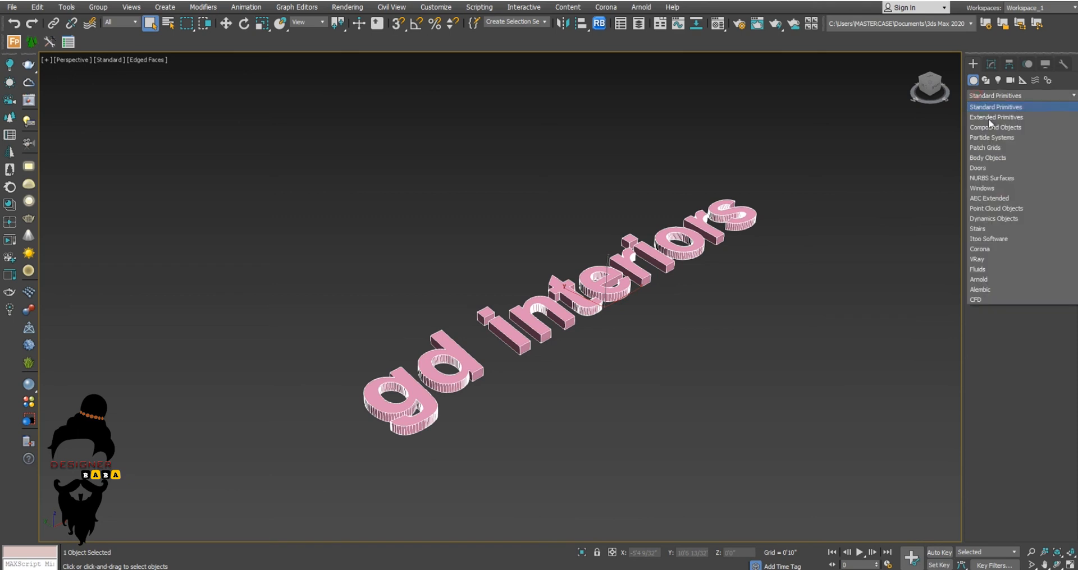